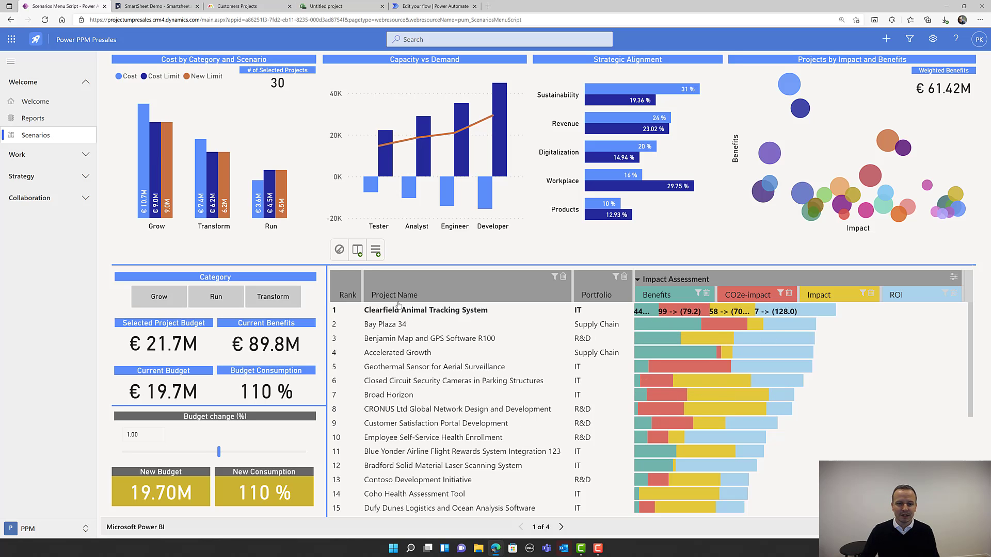
Step: Look through the ranked projects in the scenario report, and open the list of all initiatives
scroll(410, 454, "down", 3)
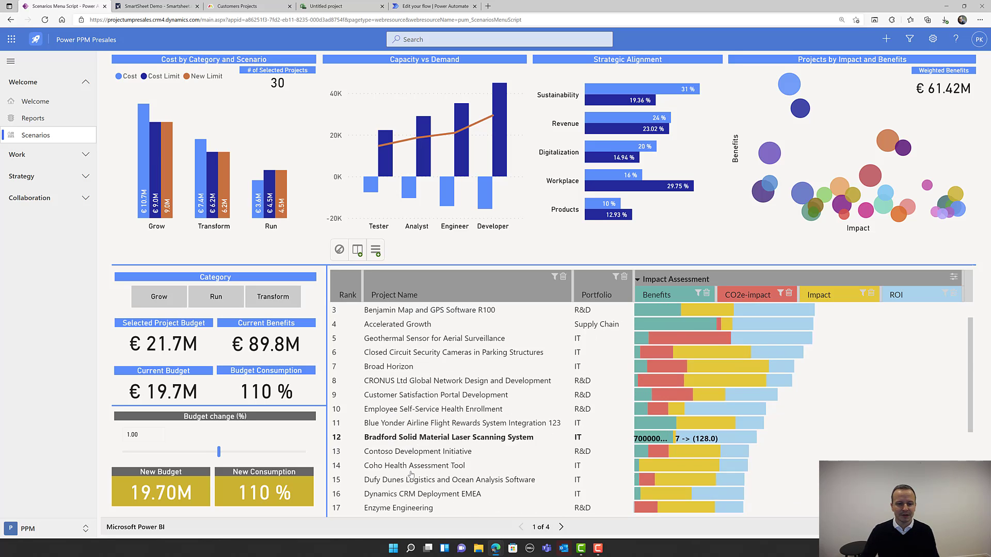
scroll(407, 473, "up", 3)
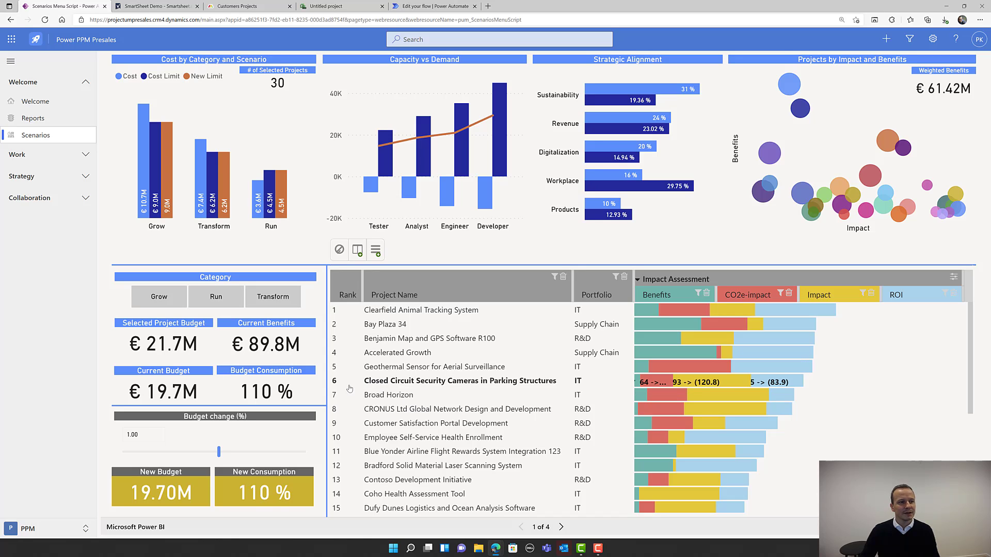
left_click(84, 163)
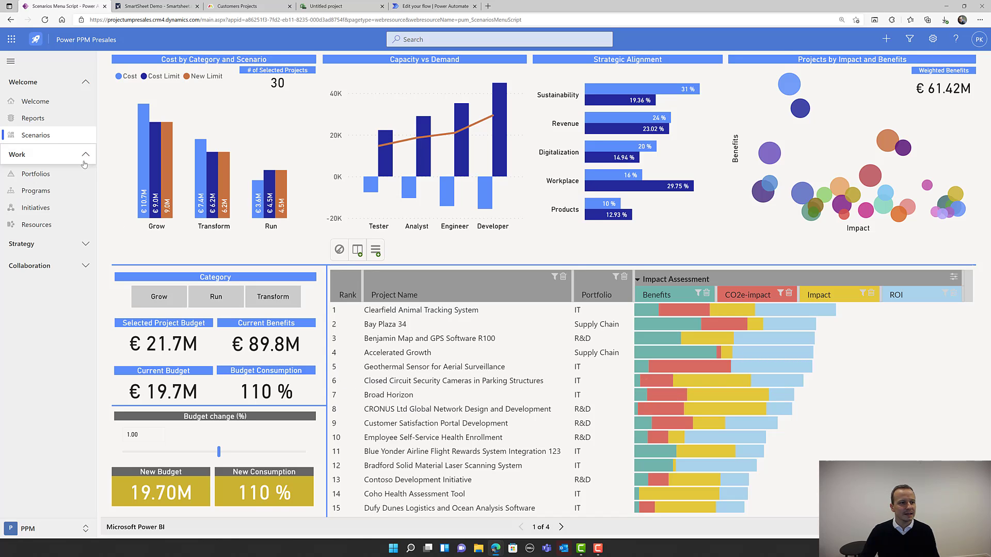
left_click(36, 208)
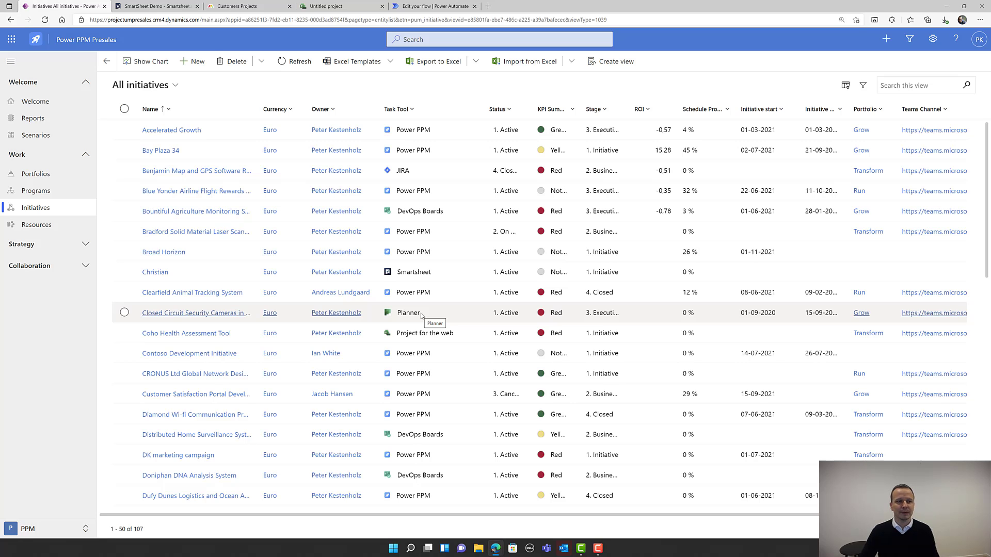
Step: Open the Accelerated Growth initiative and review its details, including the status summary and scheduling
left_click(172, 130)
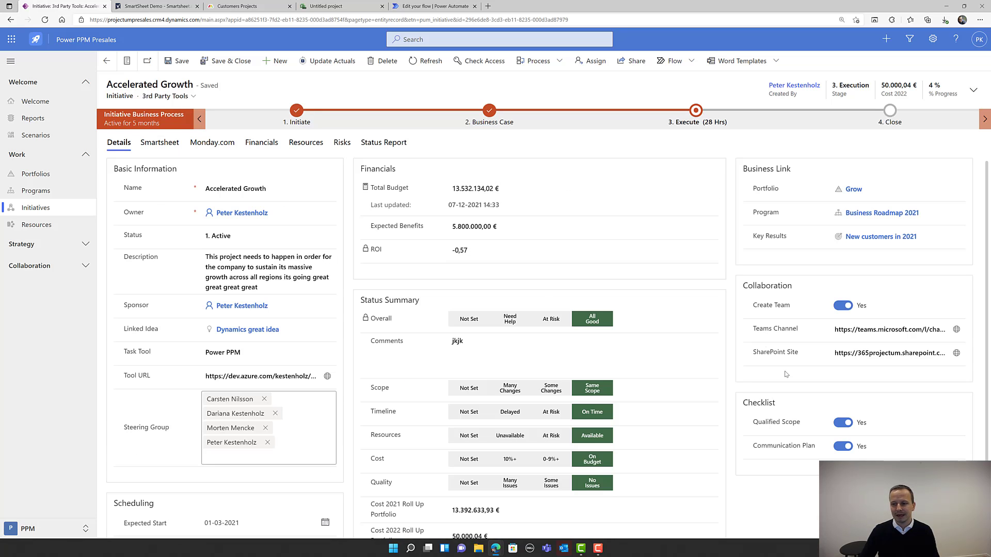
scroll(744, 395, "down", 2)
scroll(722, 361, "up", 2)
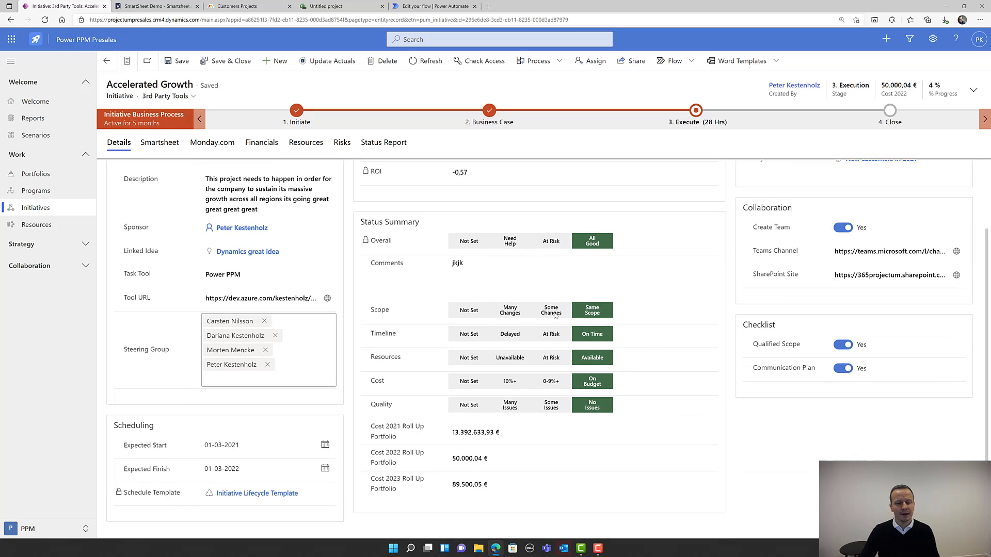
Step: Change the initiative's form from 3rd Party Tools to Project and view its Financials and Timeline
left_click(175, 99)
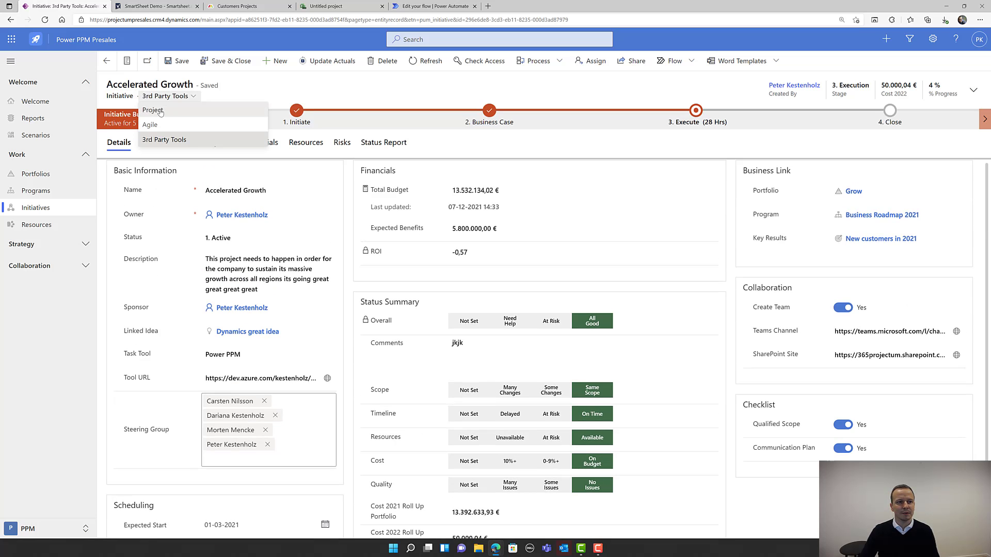
left_click(170, 110)
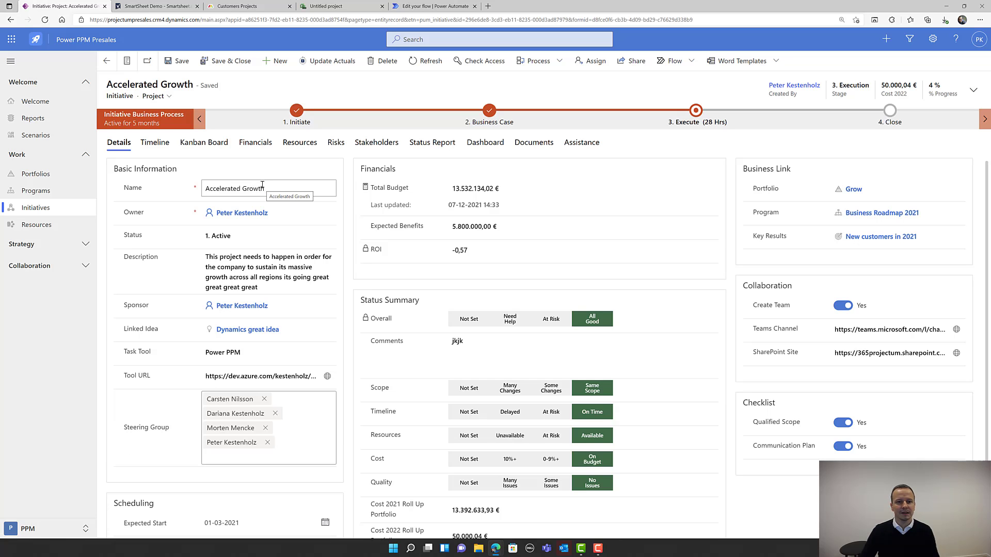
left_click(265, 149)
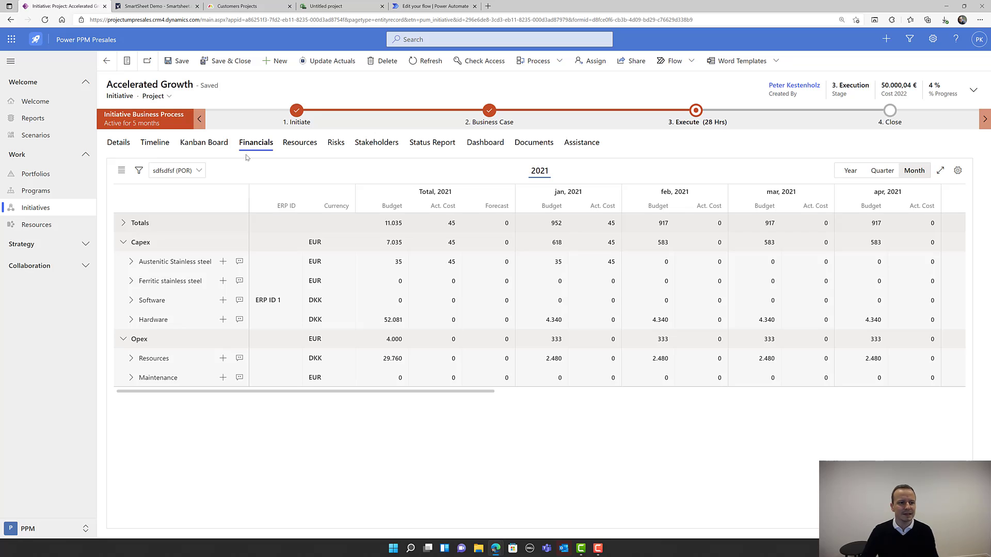
left_click(155, 143)
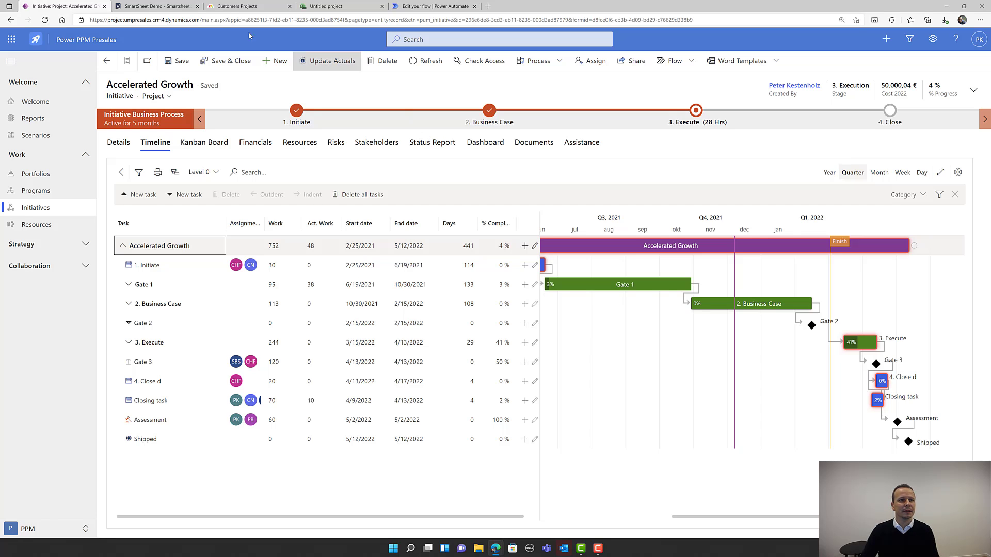
Step: Switch to Smartsheet and create a new grid sheet named "Video Demo" in the Sheets folder
left_click(168, 6)
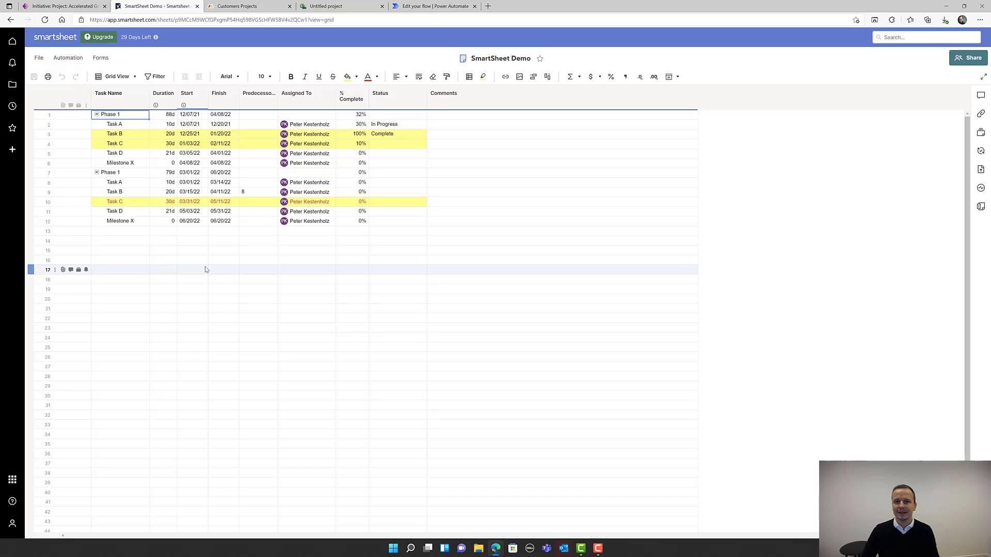
left_click(14, 87)
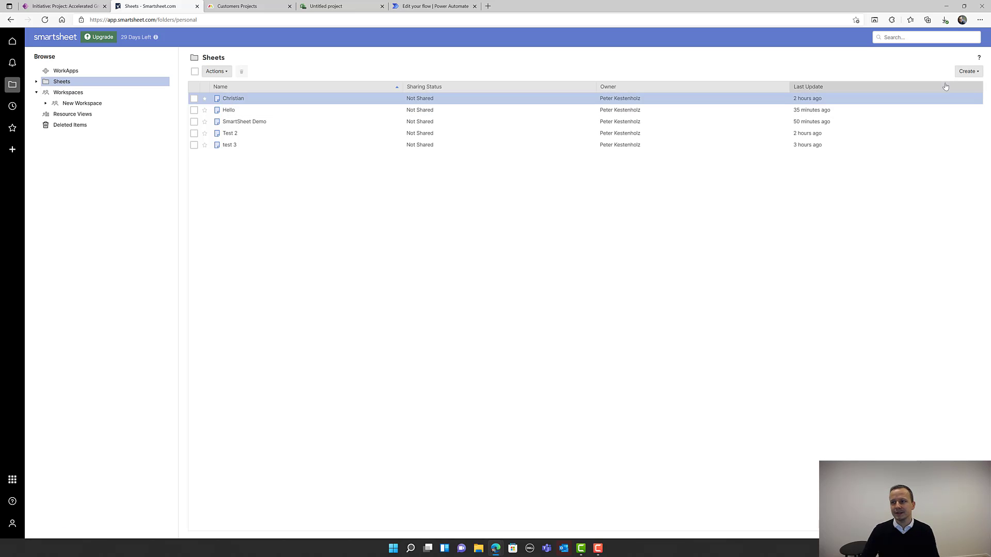
left_click(967, 72)
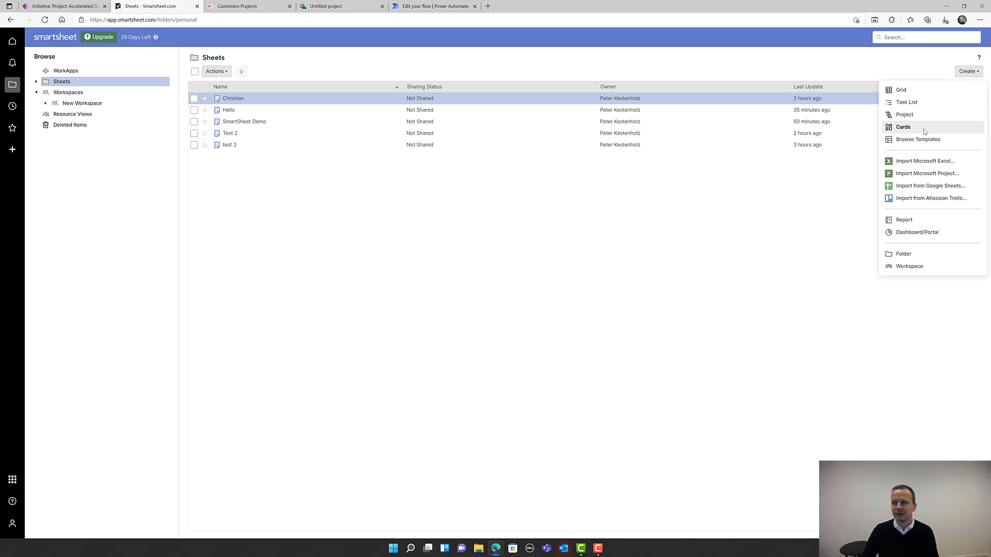
left_click(901, 90)
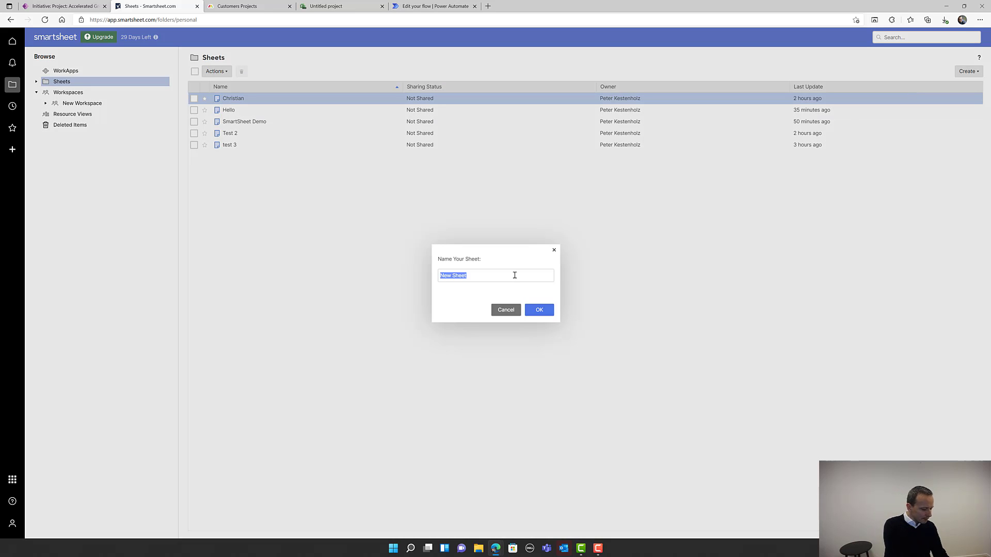
type("Video Demo")
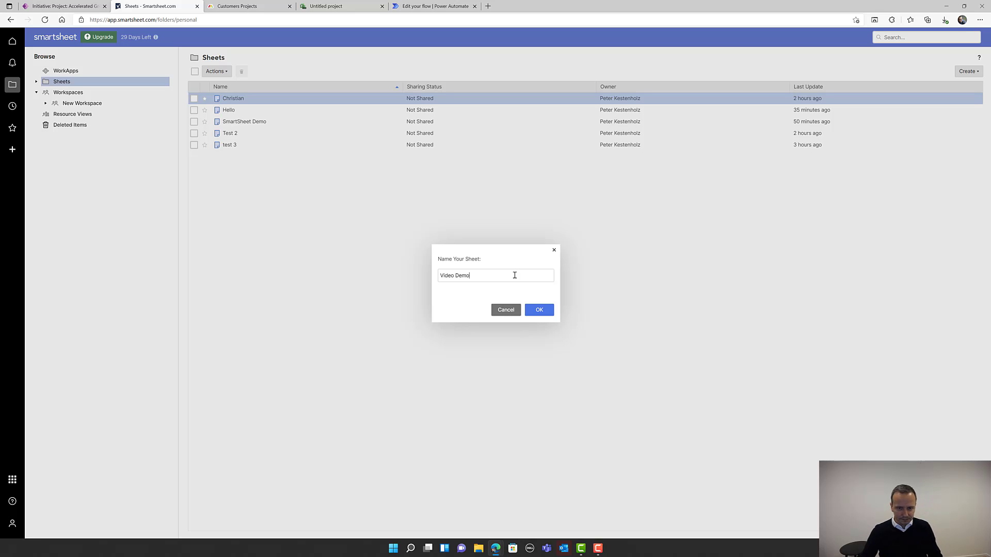
left_click(539, 311)
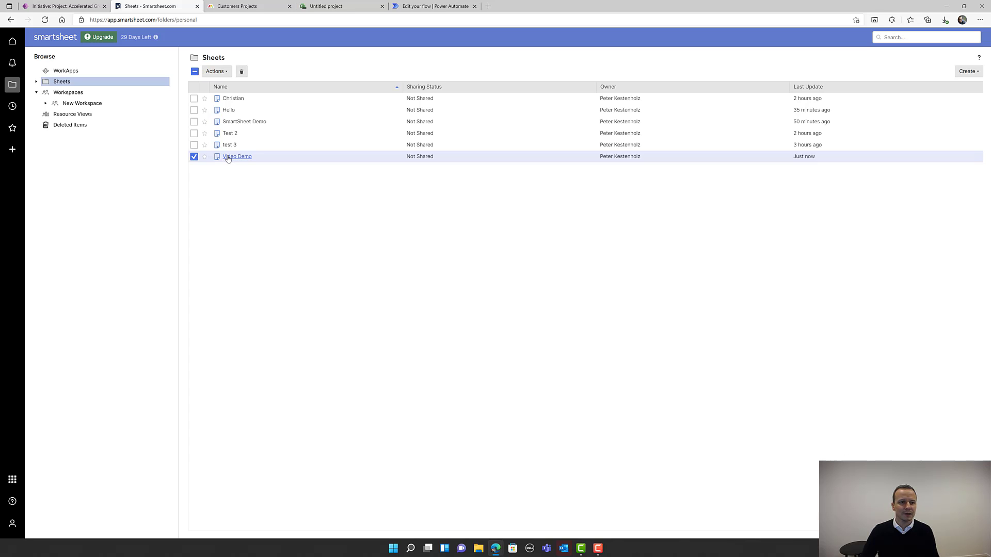
Step: Open the Video Demo sheet and enter "cfh", "gyj" and "ftj" in the first three rows of the Primary Column
left_click(228, 158)
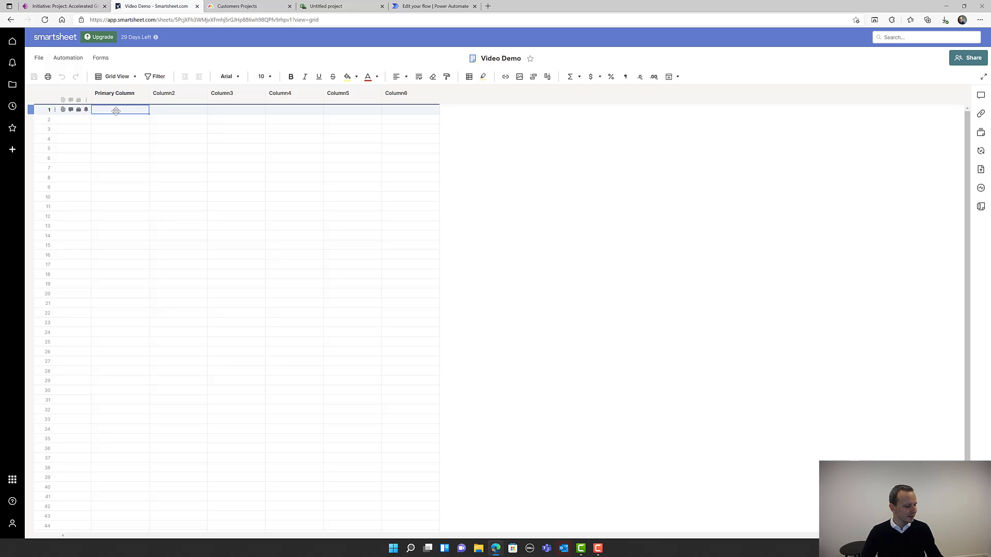
type("cfh")
key("Return")
type("gyj")
key("Return")
type("ftj")
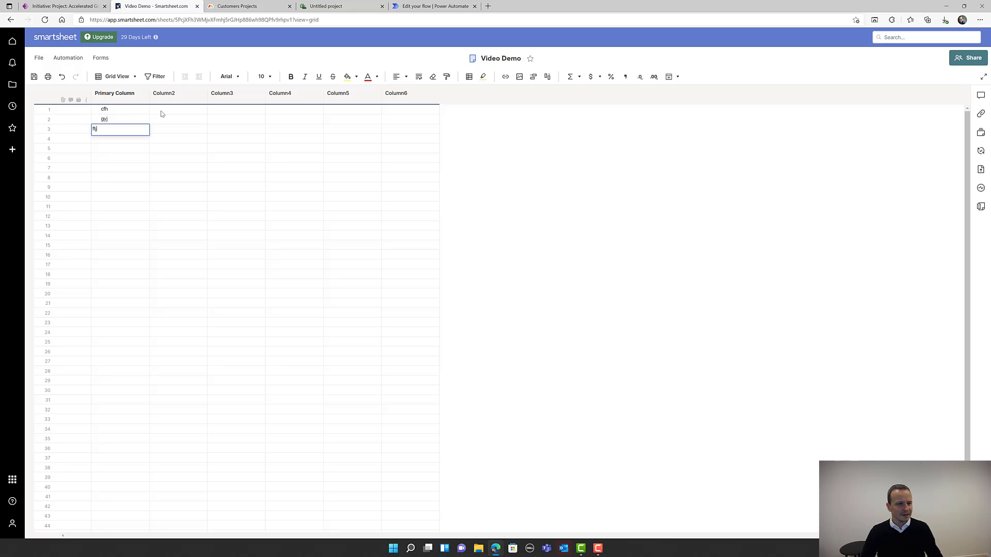
key("Return")
Step: Try to show the Gantt view from the Column2 options
left_click(169, 96)
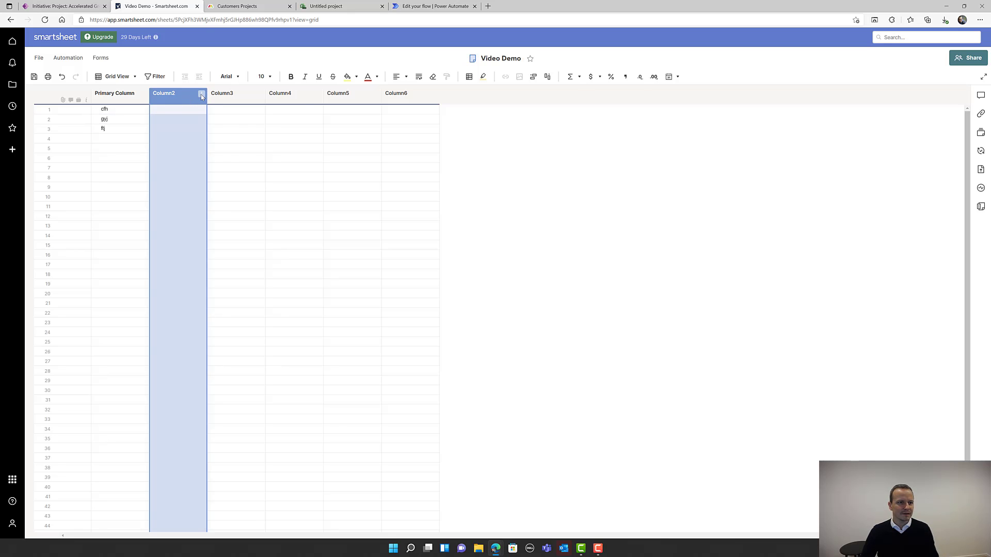
left_click(201, 95)
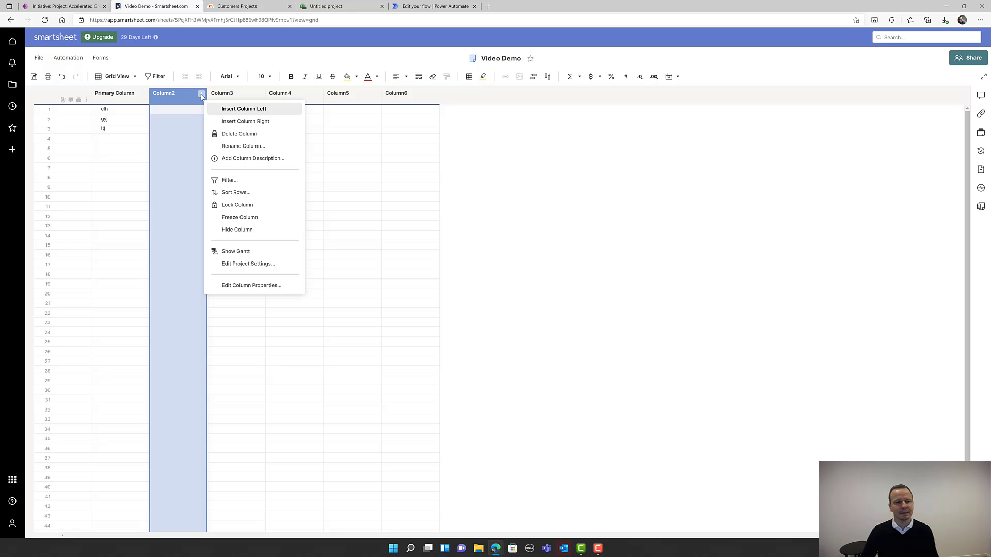
left_click(246, 255)
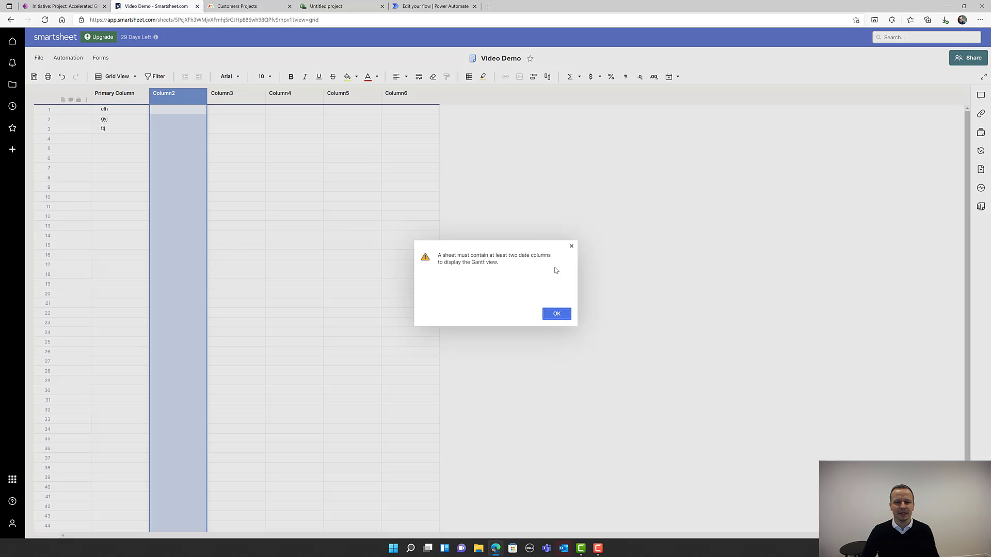
left_click(572, 247)
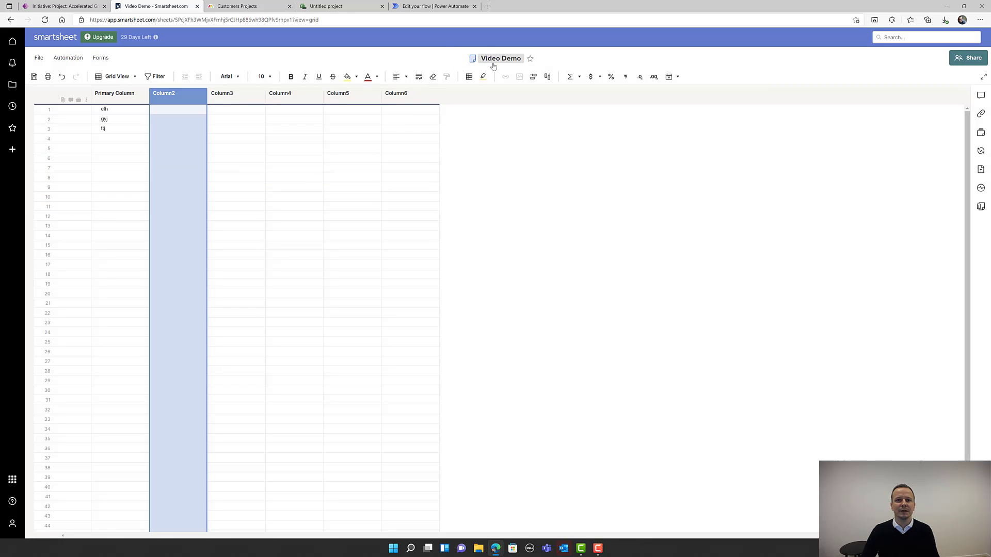
Step: Switch to Power Automate, open the new-sheet flow for editing, and inspect its sheet trigger and Add a new row action
left_click(427, 8)
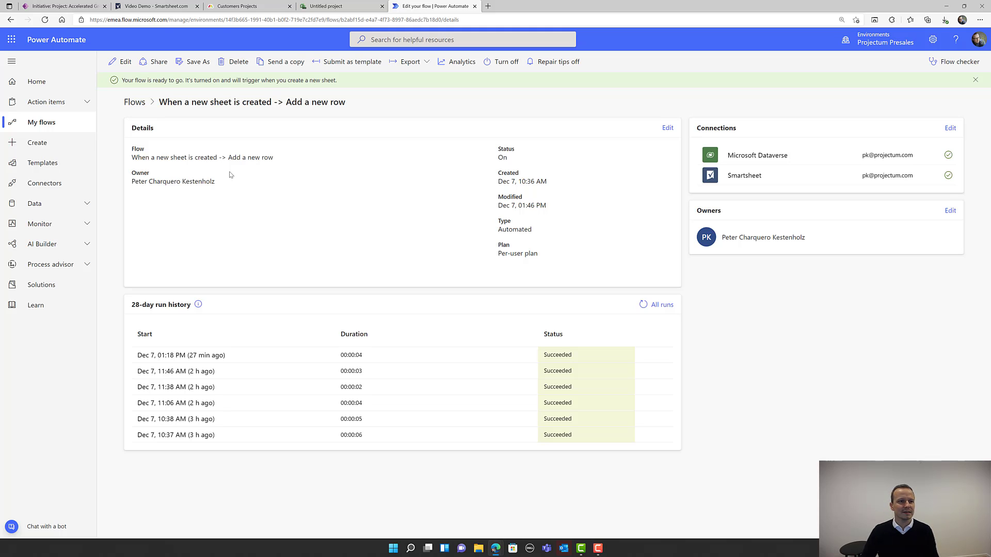
left_click(120, 62)
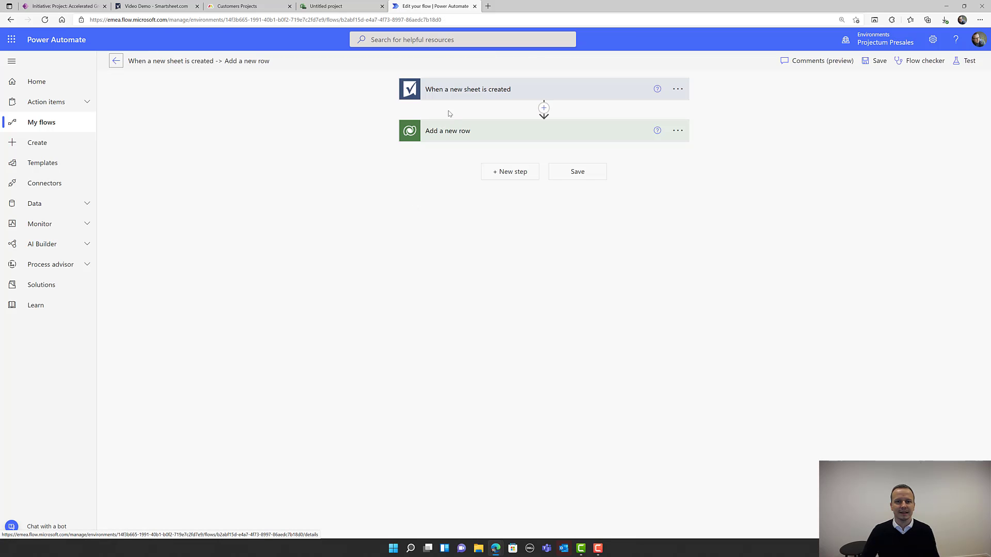
left_click(475, 93)
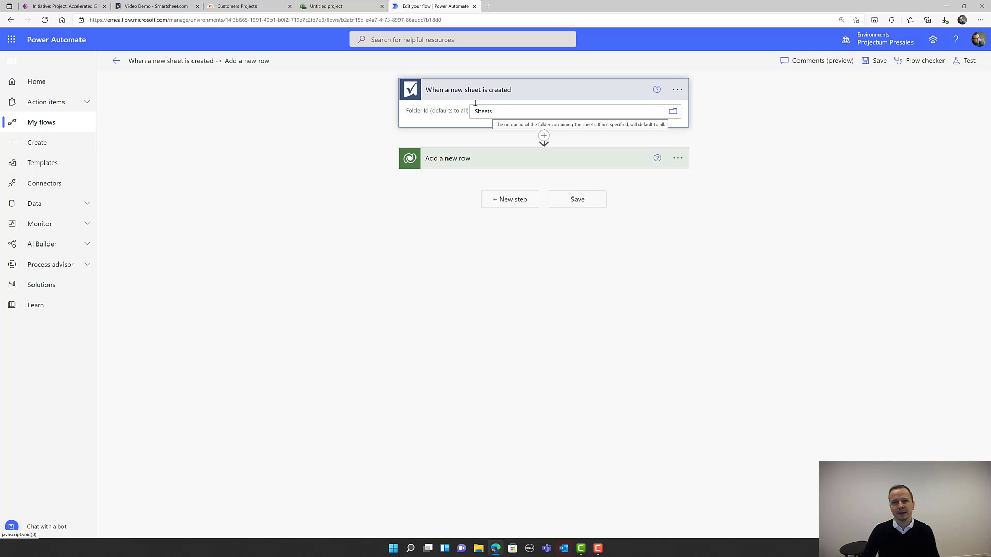
left_click(464, 160)
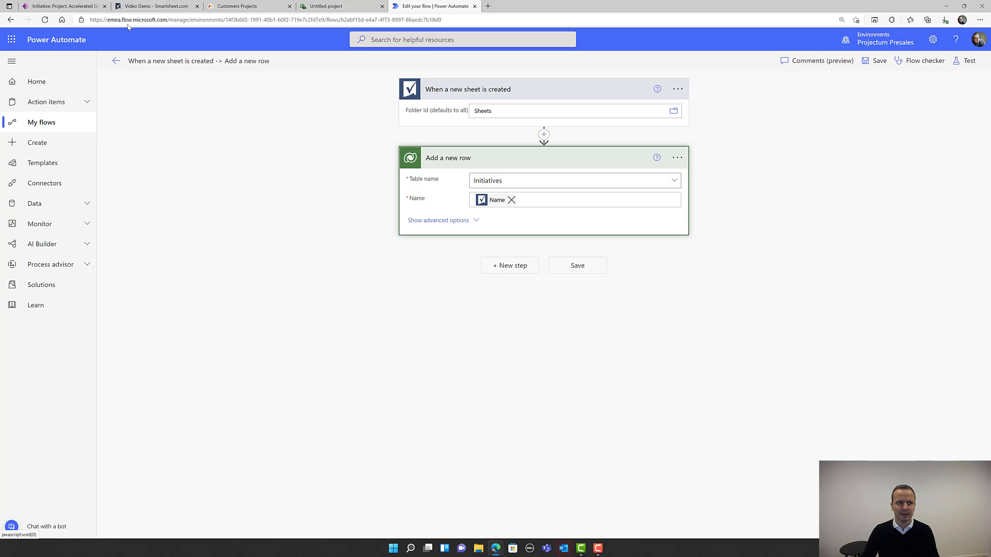
Step: Glance back at the Accelerated Growth initiative, and examine the Task Tool and Tool URL mappings in the Add a new row action's advanced options
left_click(61, 6)
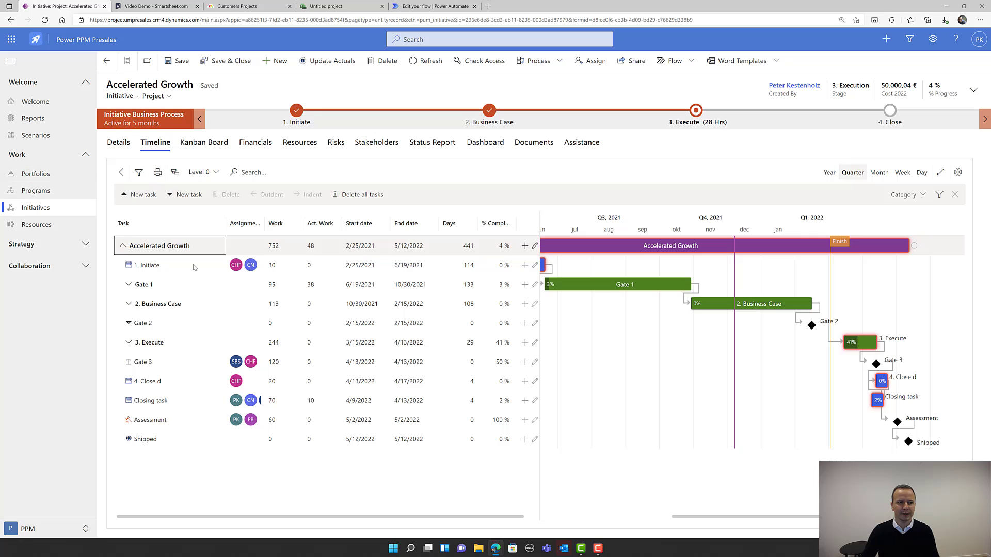
left_click(434, 9)
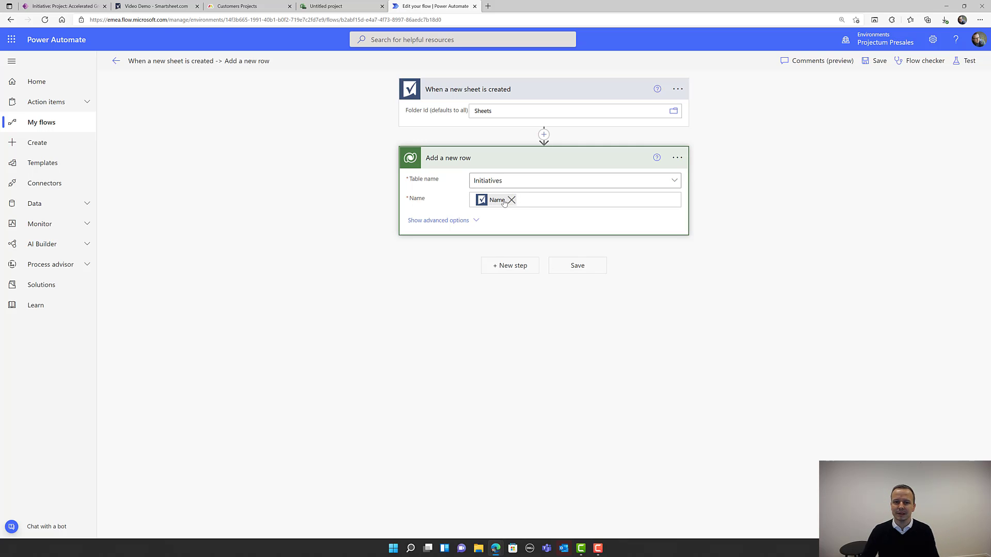
left_click(477, 222)
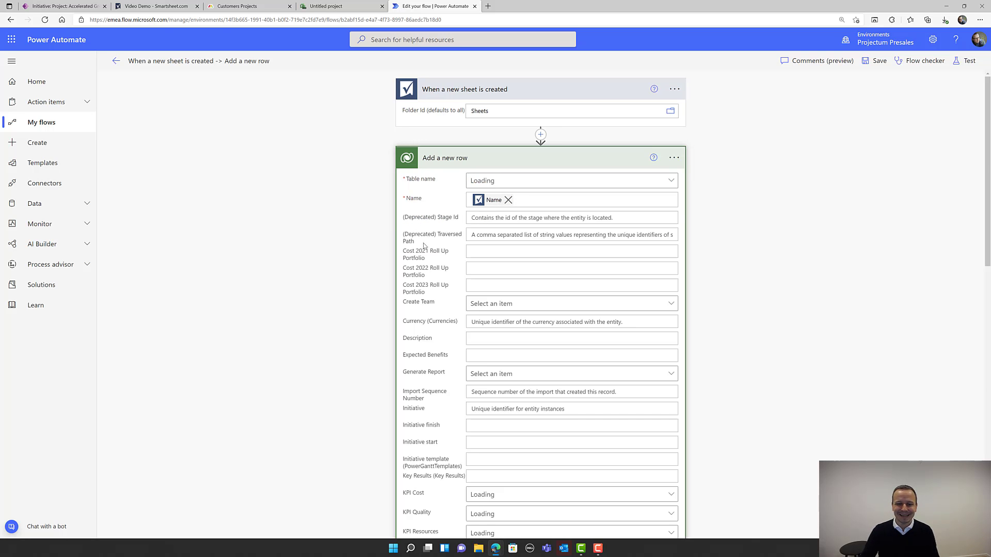
scroll(423, 245, "down", 7)
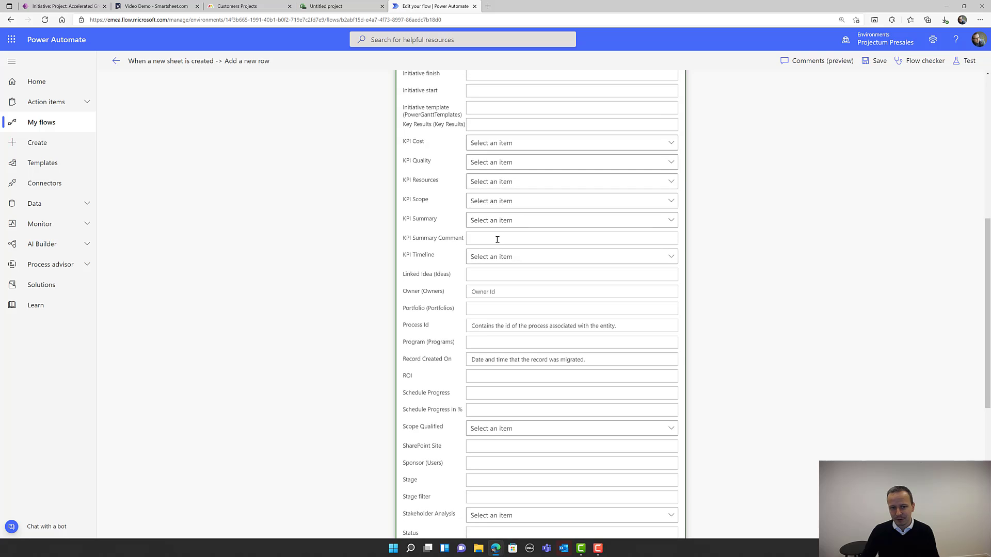
scroll(435, 380, "down", 6)
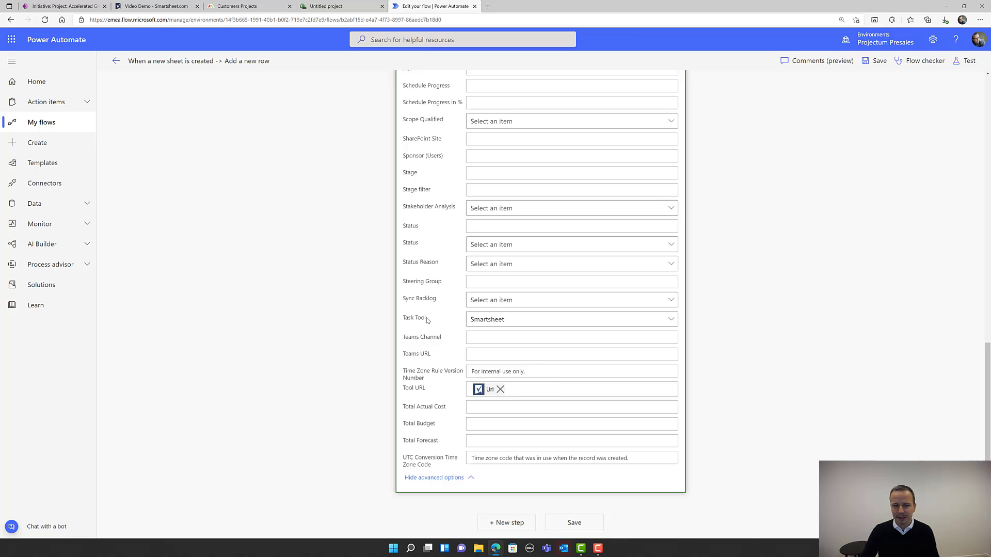
left_click_drag(427, 320, 404, 320)
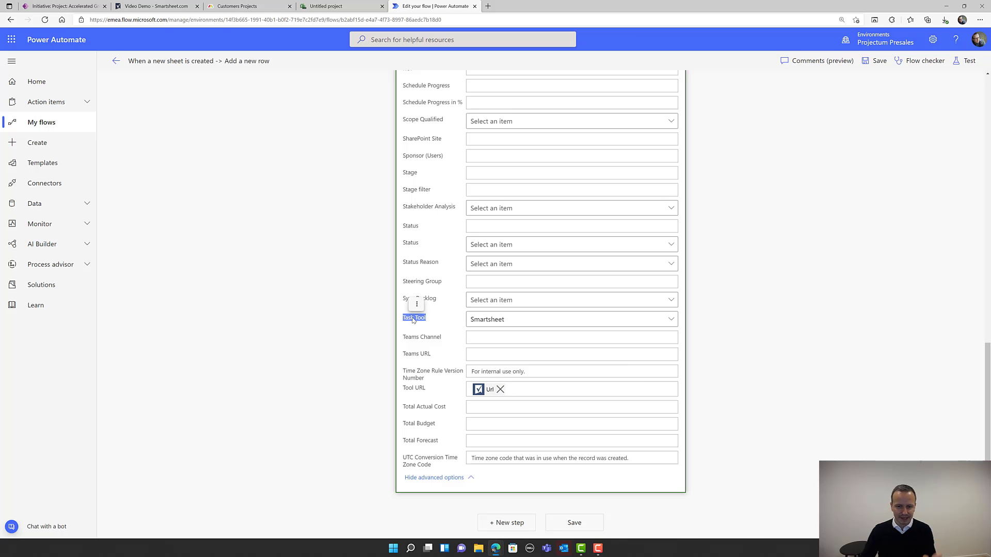
left_click(350, 308)
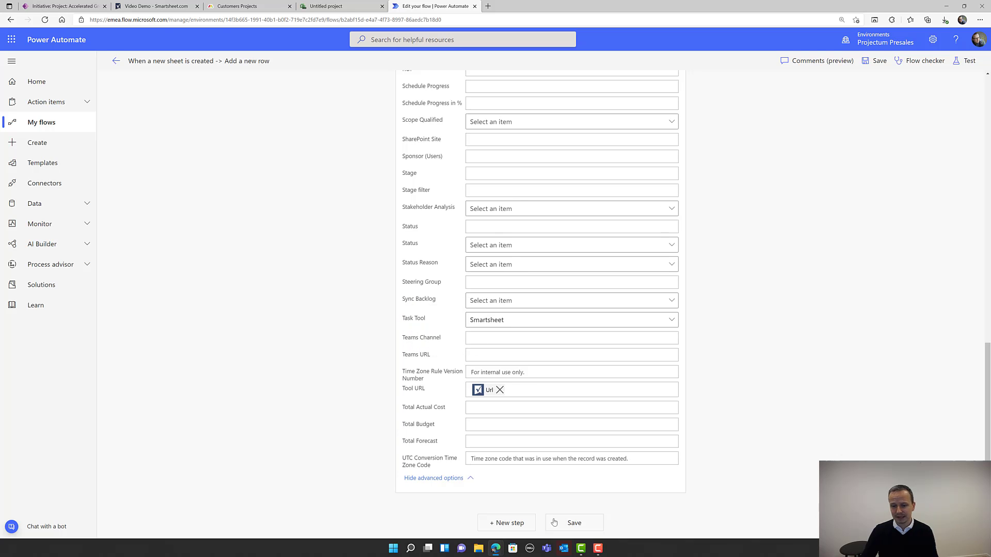
Step: Open the details of the "When a new sheet is created -> Add a new row" flow to check its run history
left_click(84, 126)
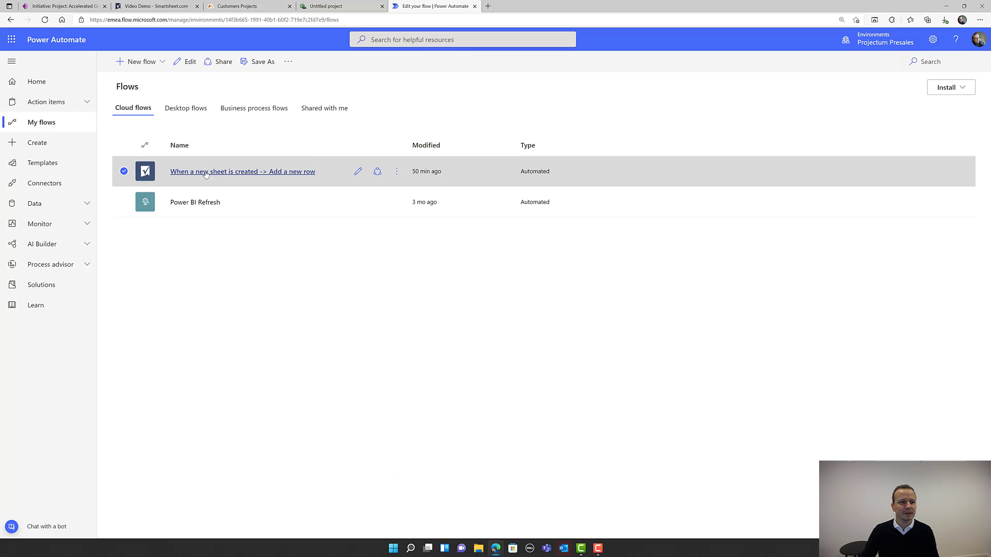
left_click(222, 172)
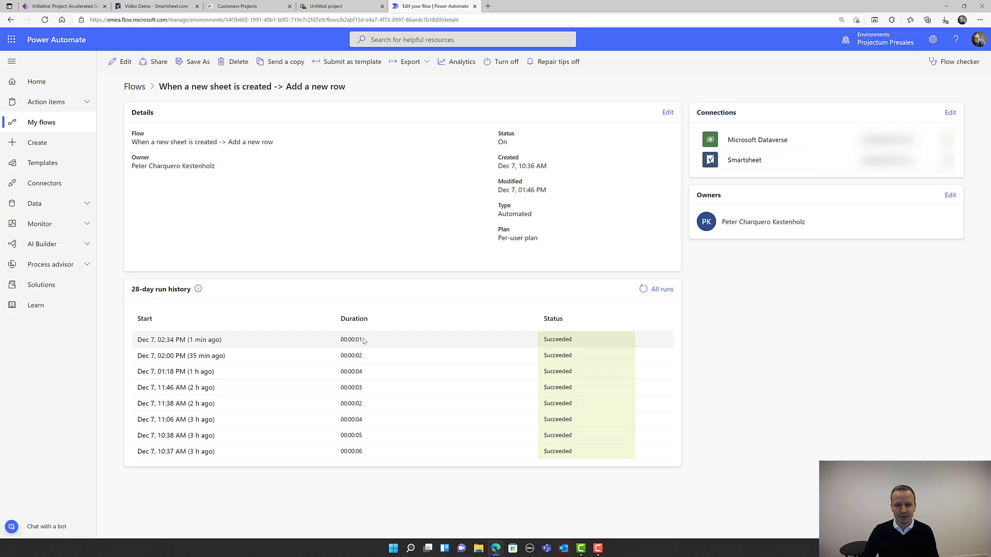
Step: Open the flow run from Dec 7, 02:34 PM and examine the sheet trigger and the Add a new row action's table and name inputs
left_click(210, 341)
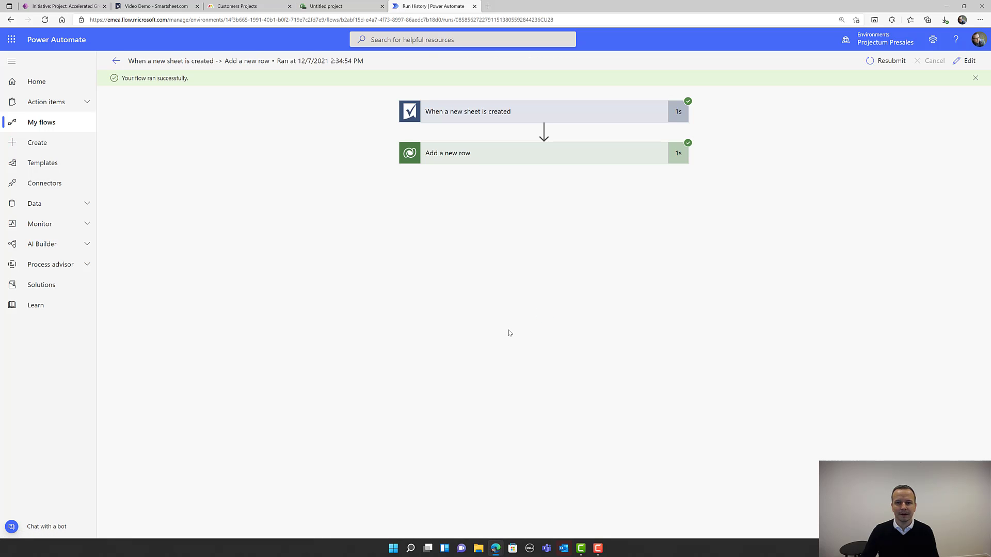
left_click(471, 119)
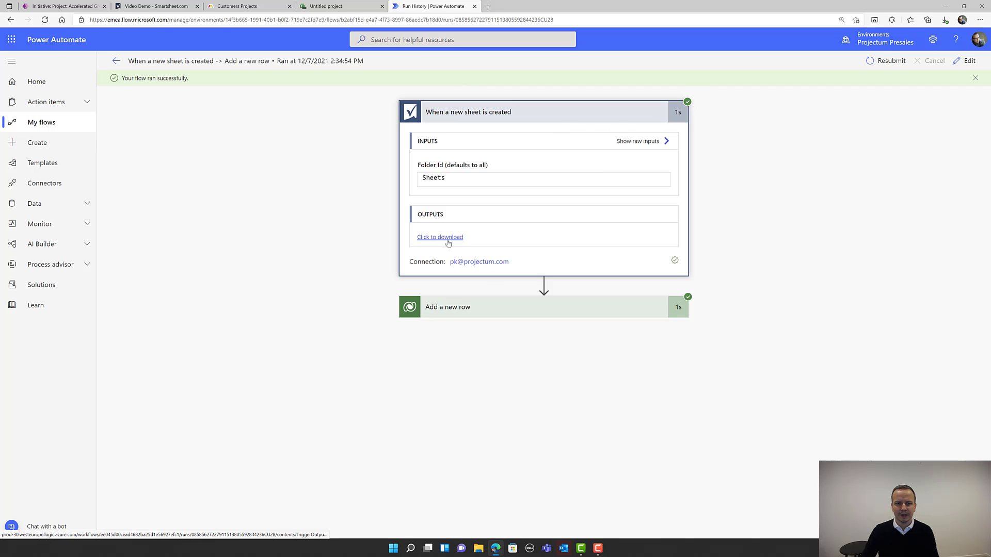
left_click(443, 306)
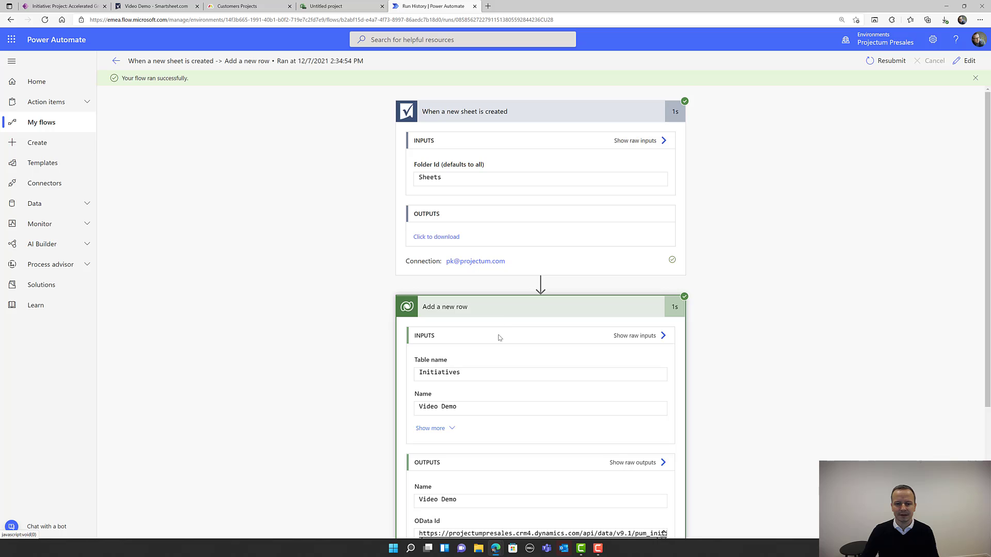
scroll(499, 339, "down", 1)
left_click_drag(457, 339, 416, 339)
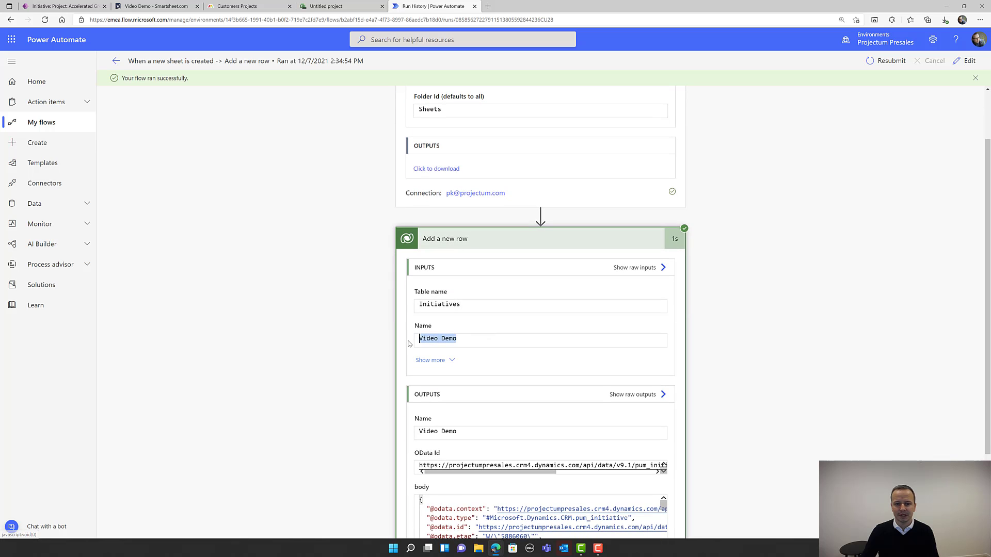
left_click_drag(460, 307, 408, 312)
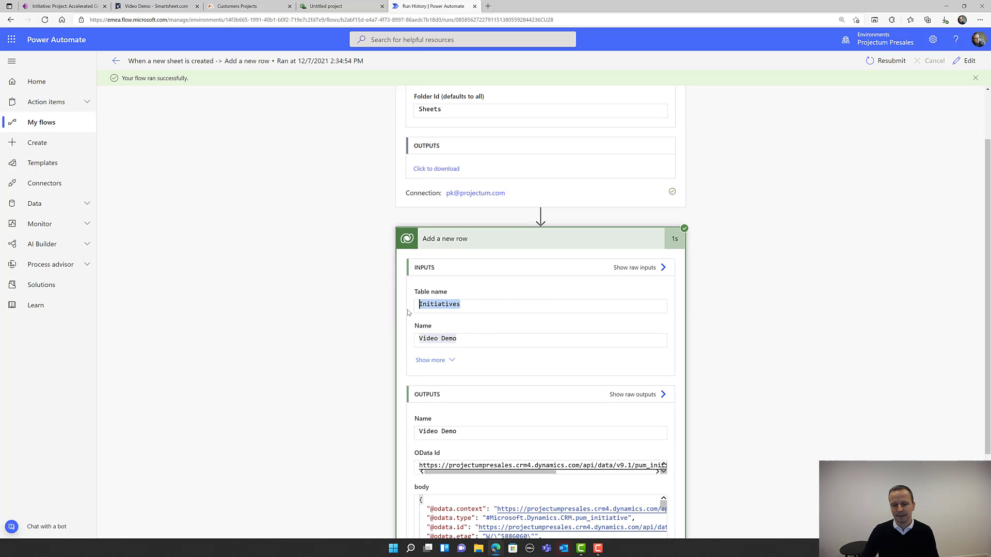
Step: Switch to Power PPM, search all initiatives for "video", and open the Video Demo initiative
left_click(83, 10)
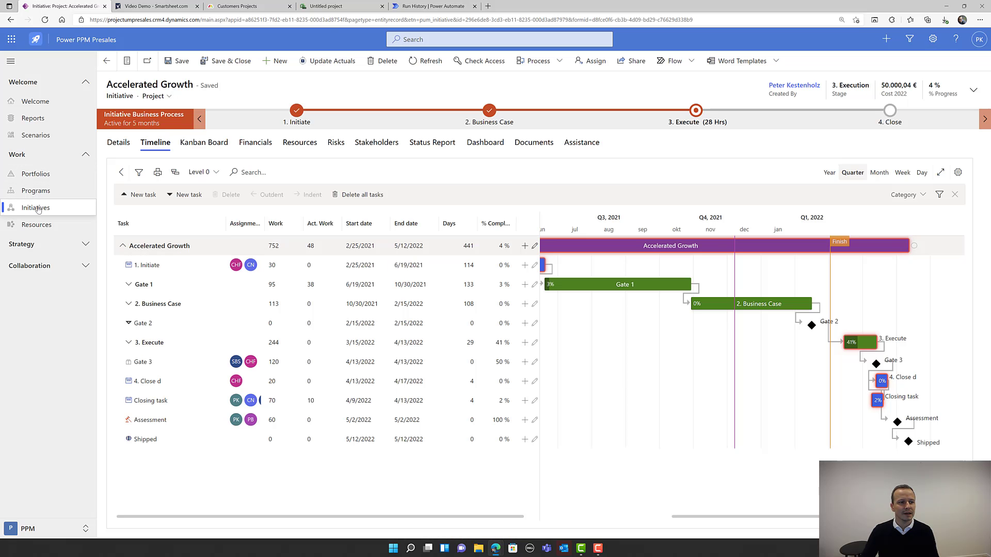
left_click(38, 209)
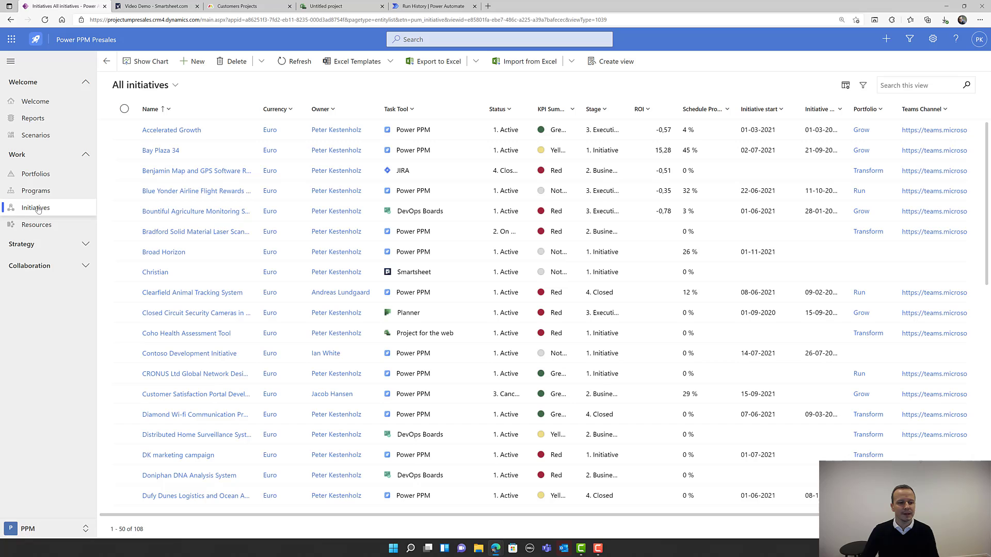
left_click(900, 88)
type("vi")
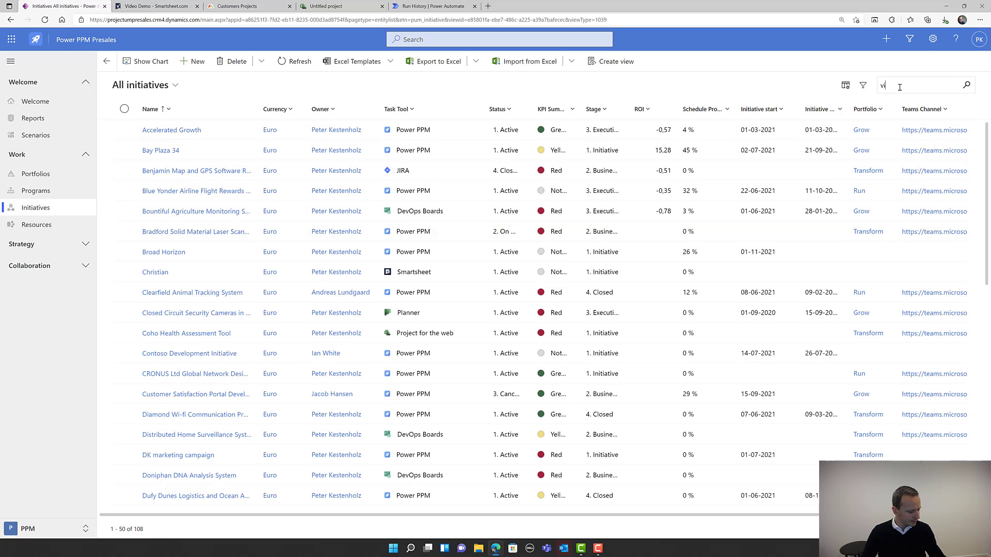
type("deo")
key("Return")
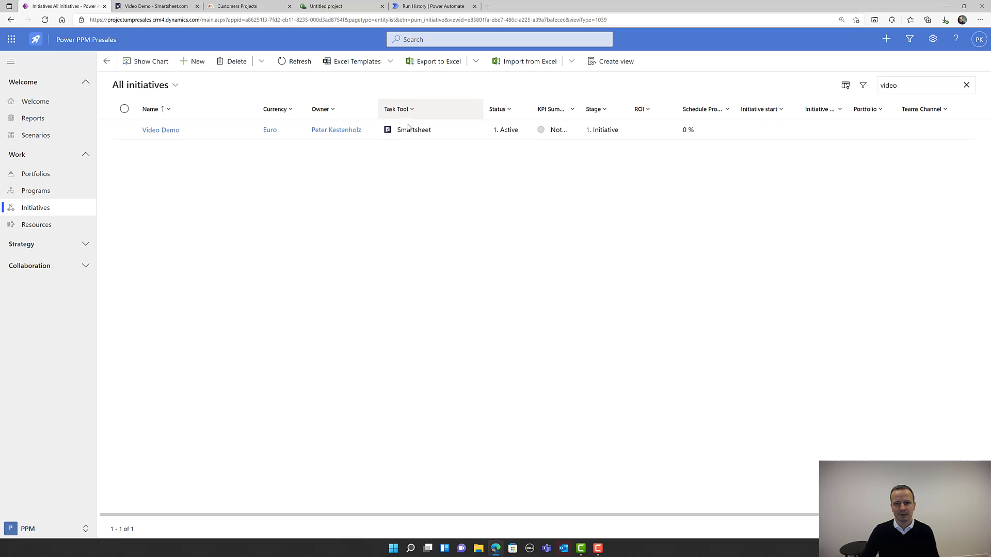
left_click(172, 130)
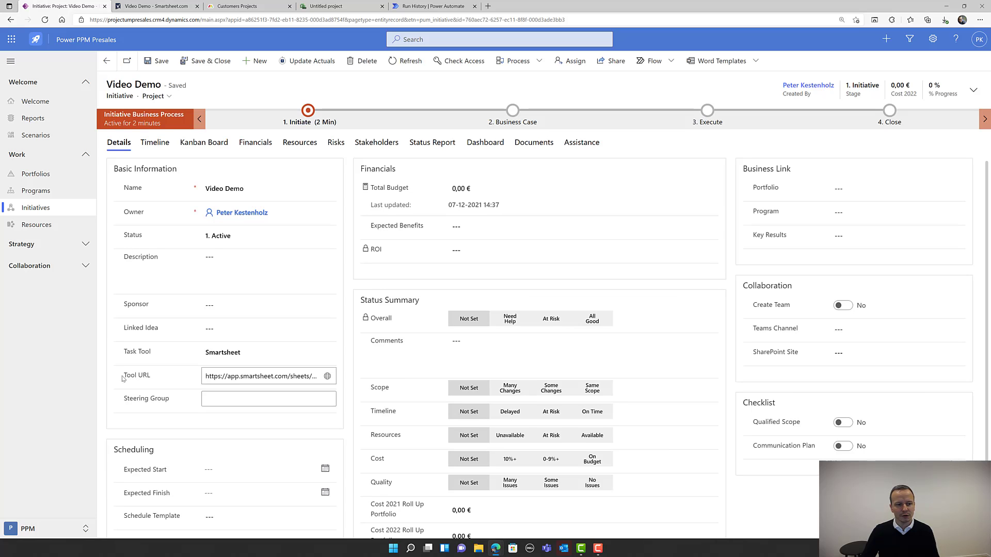
Step: Follow the Video Demo initiative's Tool URL to Smartsheet, and return to the initiative
left_click_drag(122, 376, 150, 376)
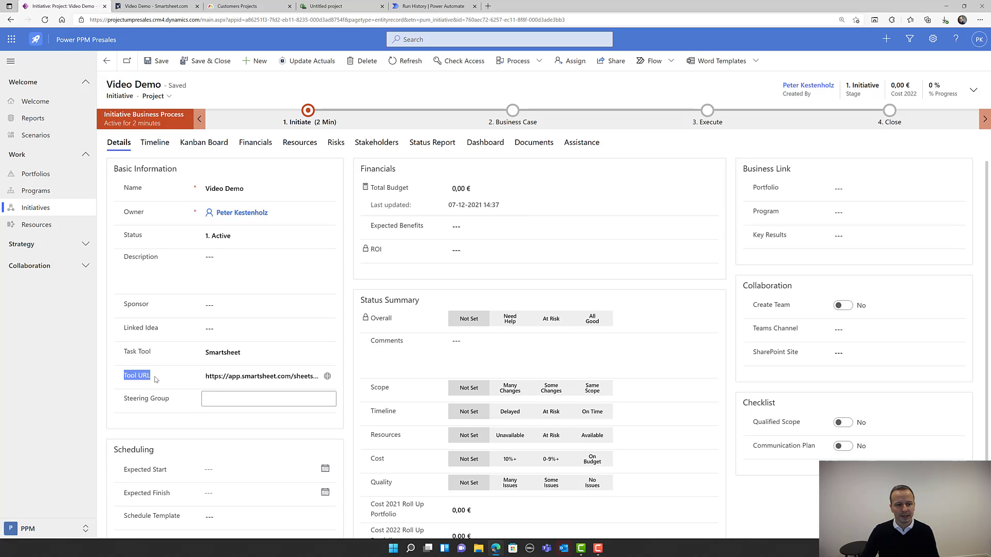
left_click(327, 377)
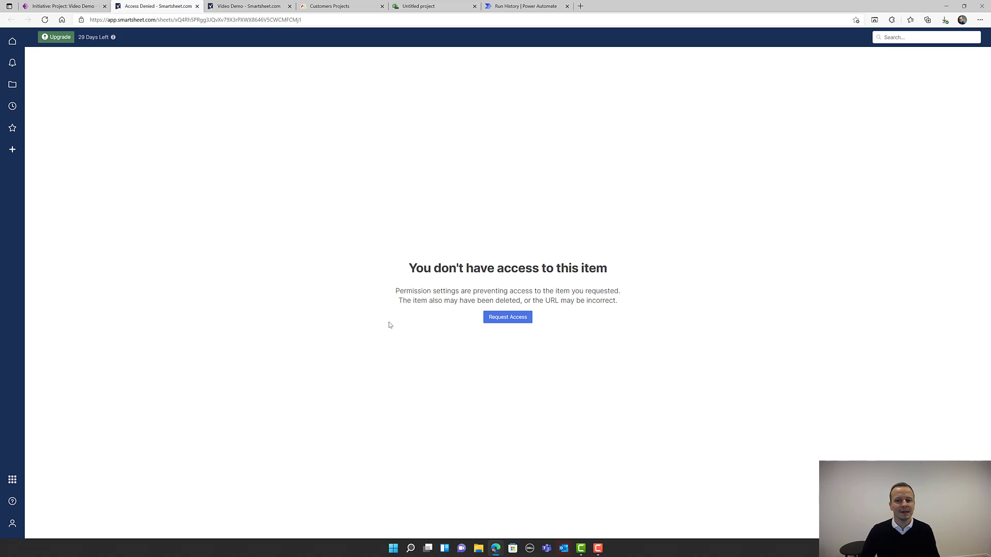
left_click(60, 5)
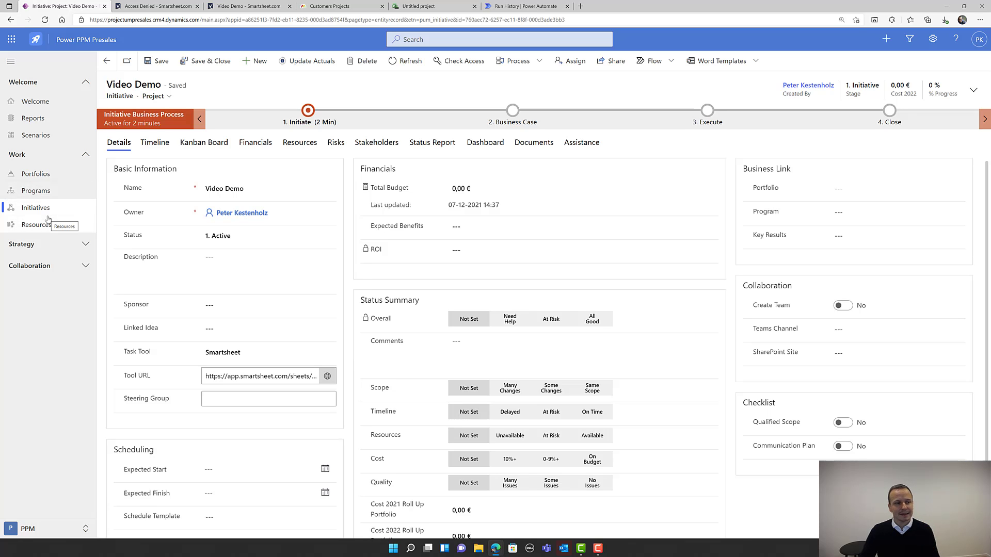
Step: Open the Accelerated Growth initiative and switch its form to 3rd Party Tools to show the embedded Smartsheet
left_click(45, 207)
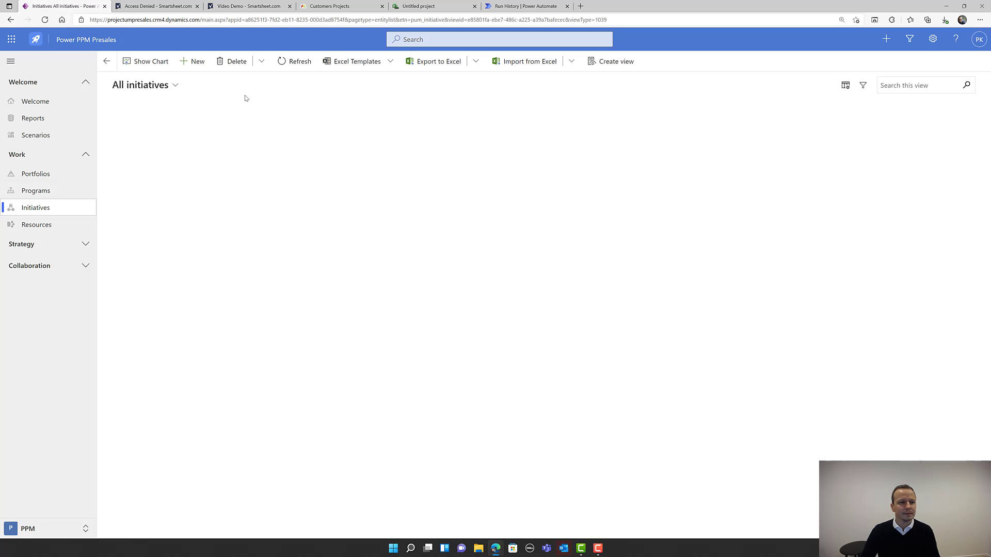
left_click(192, 132)
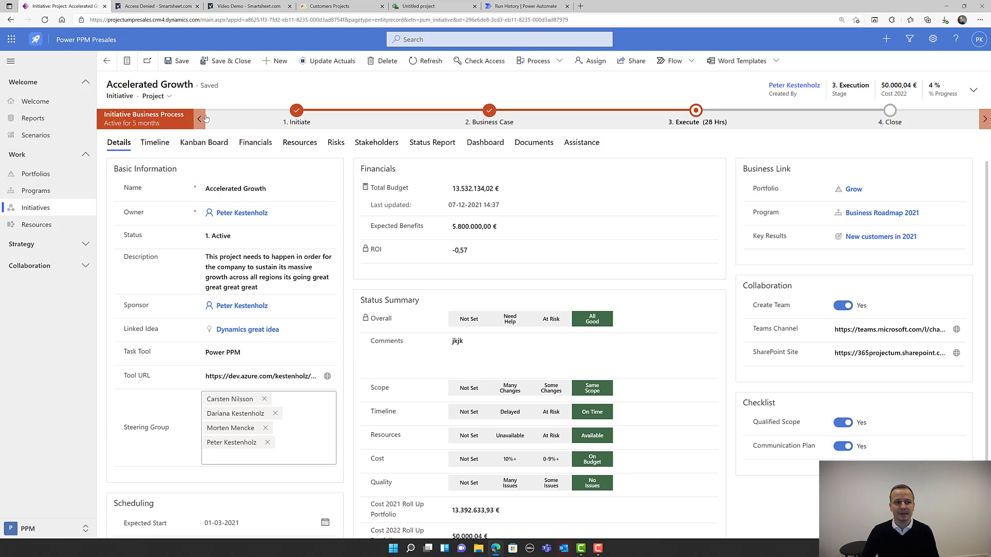
left_click(154, 101)
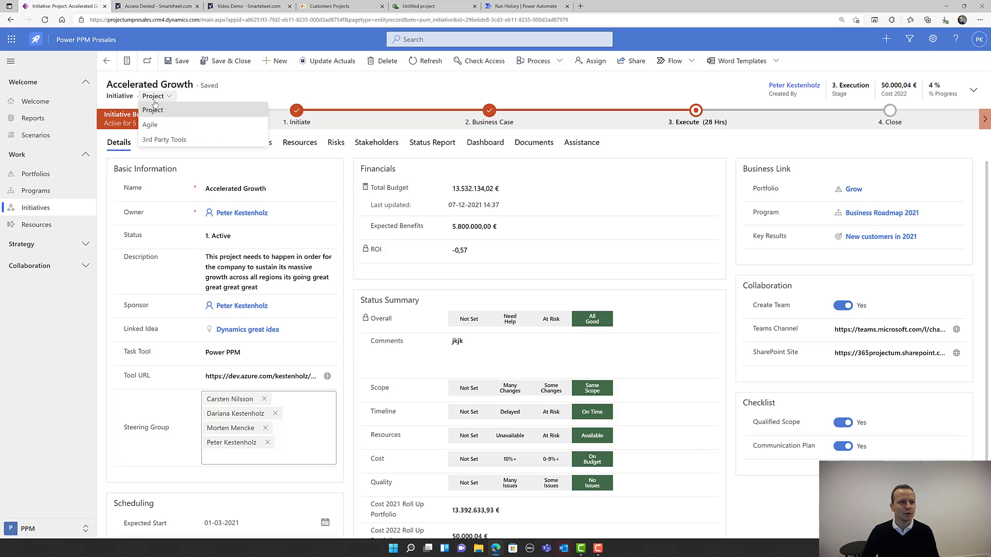
left_click(155, 141)
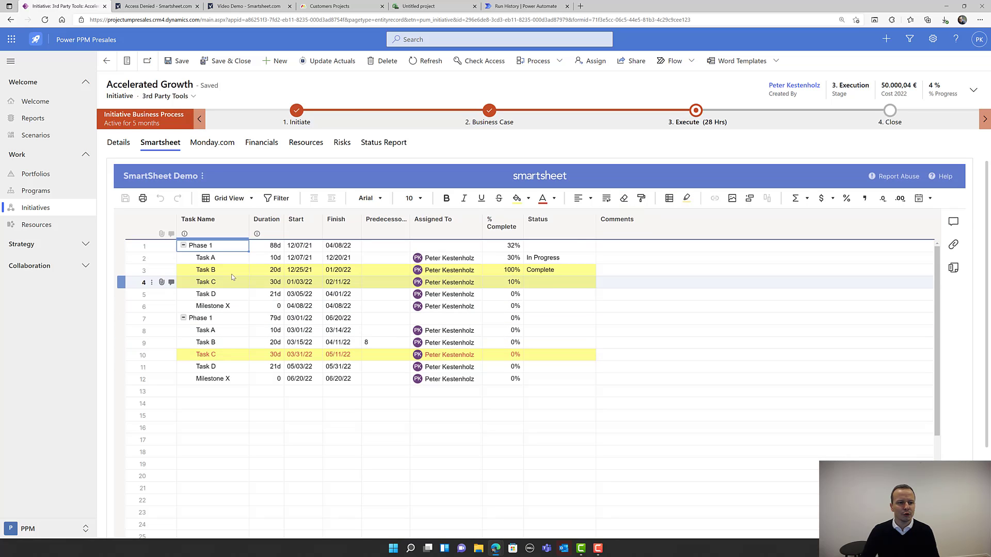
Step: Rename Task B and Task C in the first Phase 1 to "dfg", and set the row 4 task's duration to 60 days
left_click(214, 270)
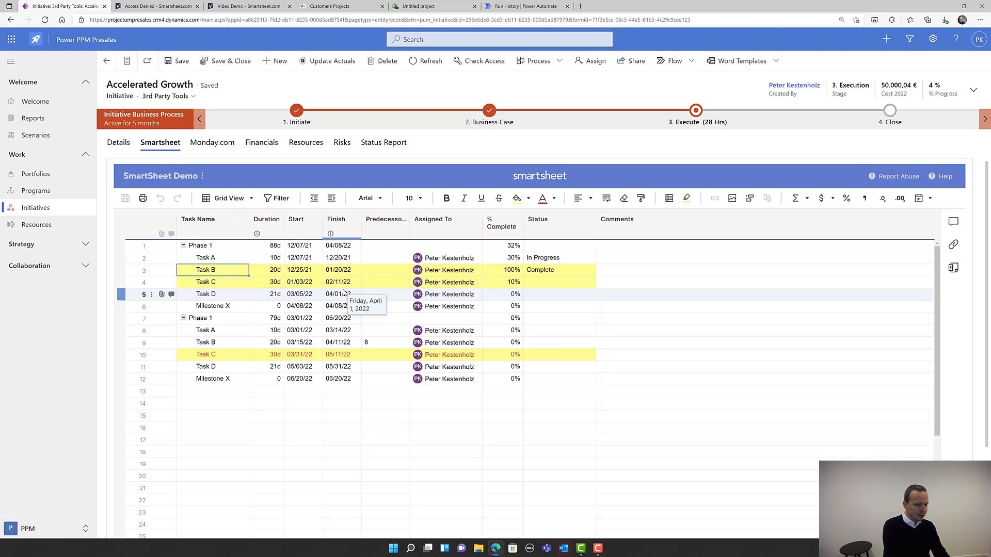
type("dfg")
key("Return")
type("dfg")
key("Return")
key("Tab")
key("Up")
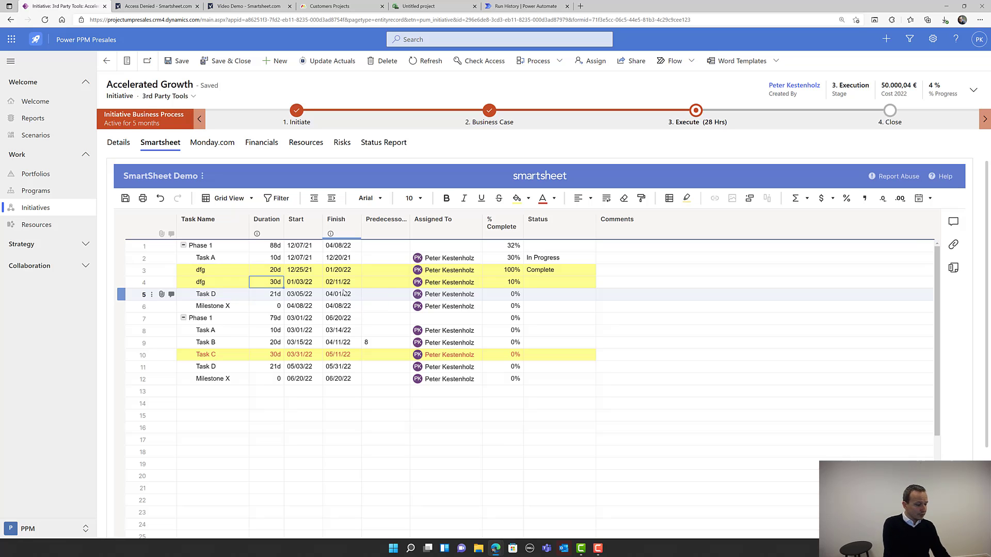
type("60")
key("Tab")
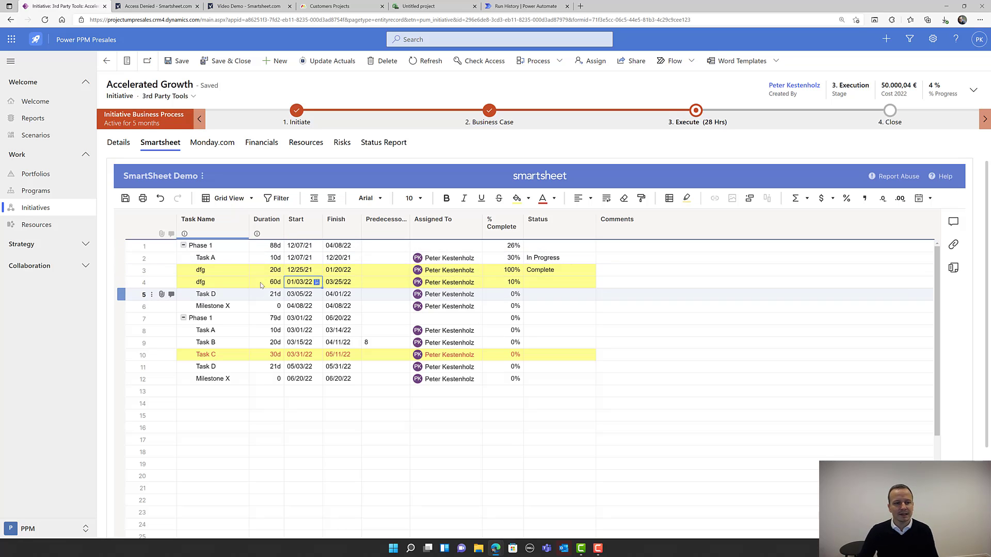
Step: In the initiative's status summary, set Scope to Some Changes, Timeline to Delayed, and Resources to At Risk
left_click(120, 145)
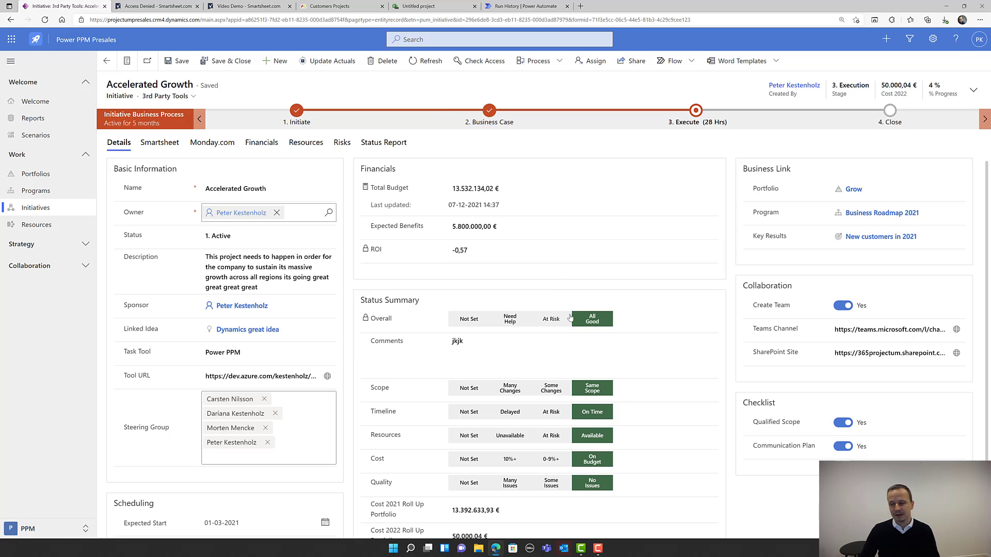
left_click(548, 390)
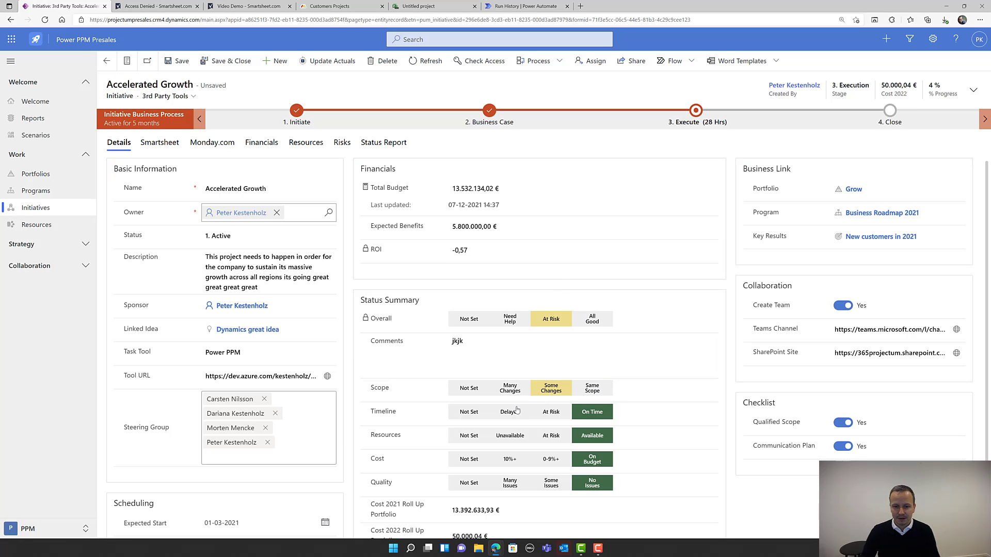
left_click(511, 412)
left_click(556, 440)
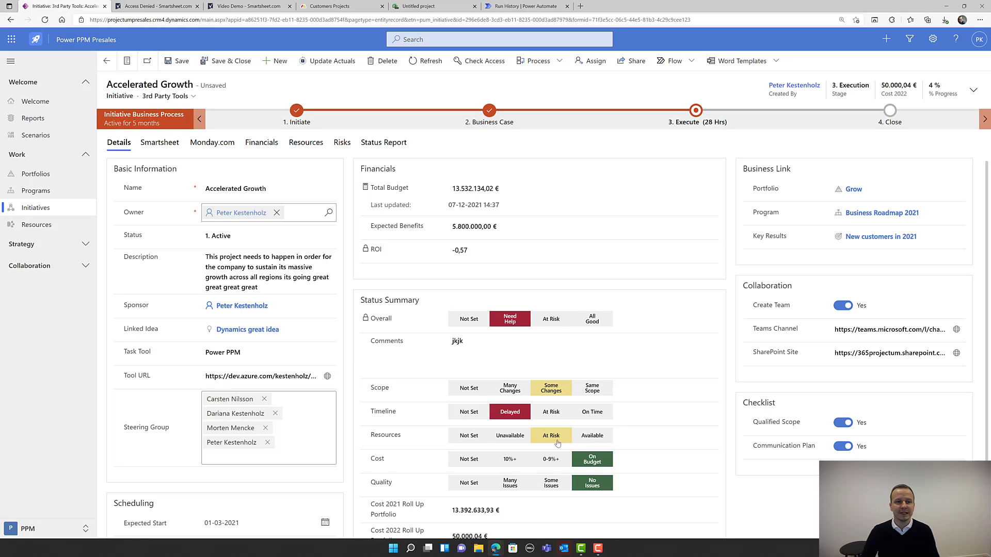
Step: Glance at the initiative's financials, and set its Task Tool to Smartsheet in the details
left_click(251, 151)
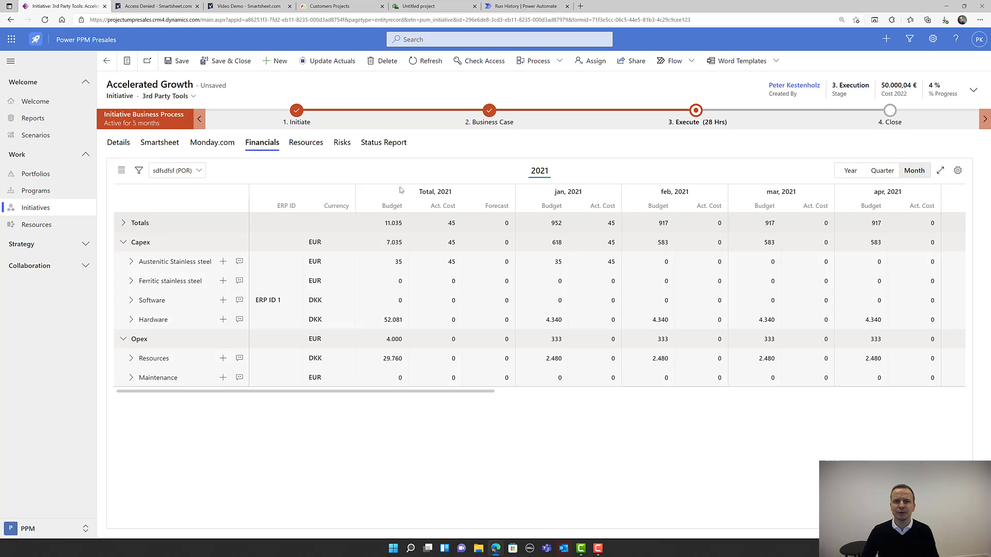
left_click(118, 143)
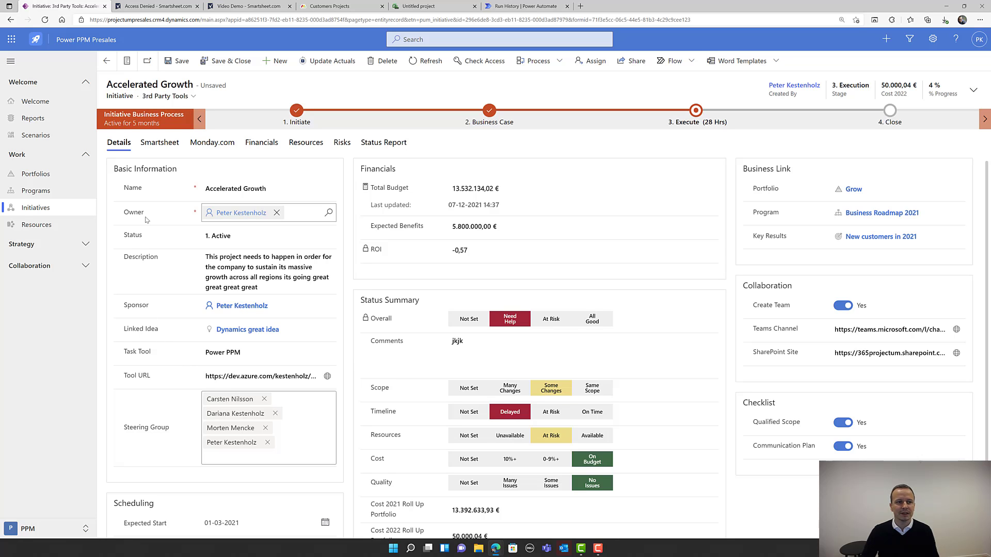
left_click(287, 355)
left_click(260, 423)
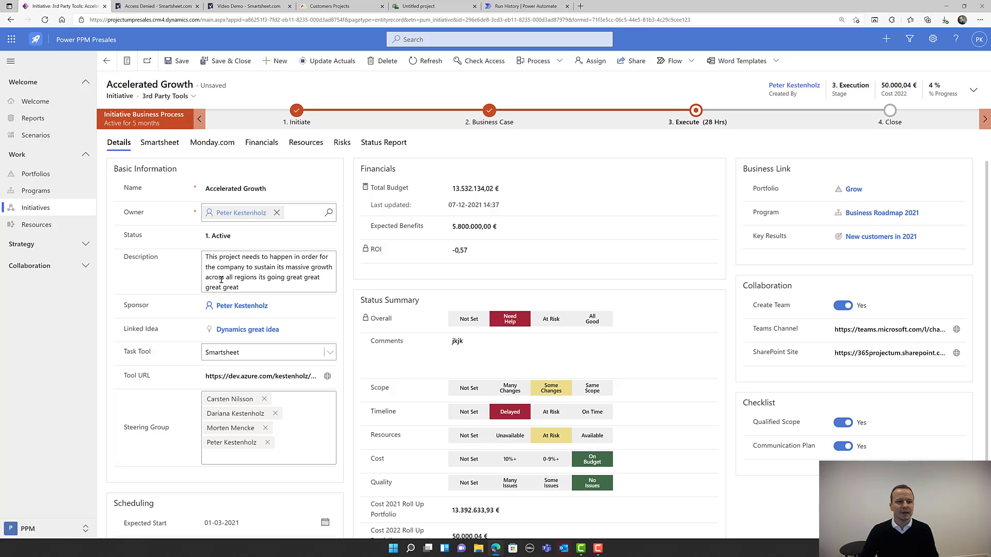
Step: Review the initiative's embedded Monday.com board, risks, and financials, and return to its details
left_click(205, 144)
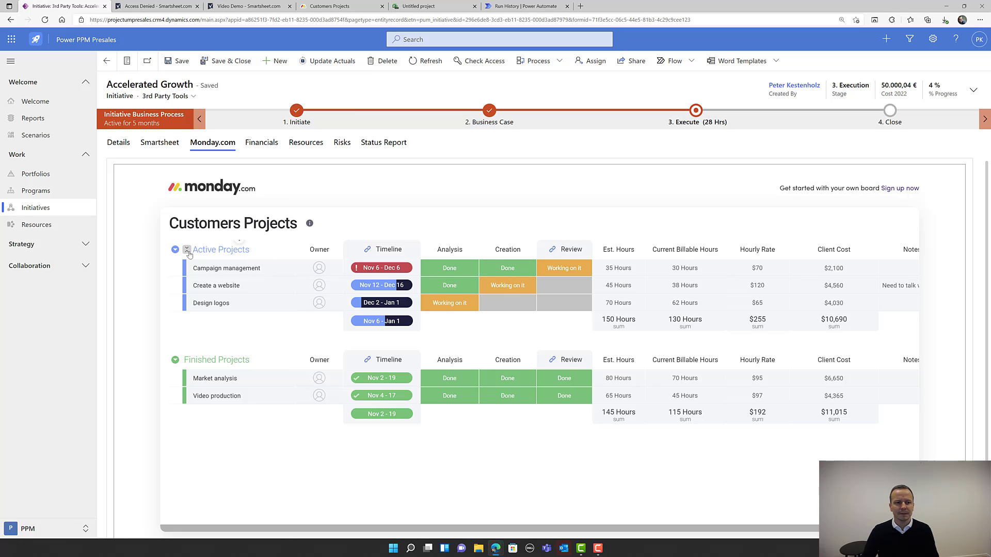
left_click(188, 251)
left_click(190, 250)
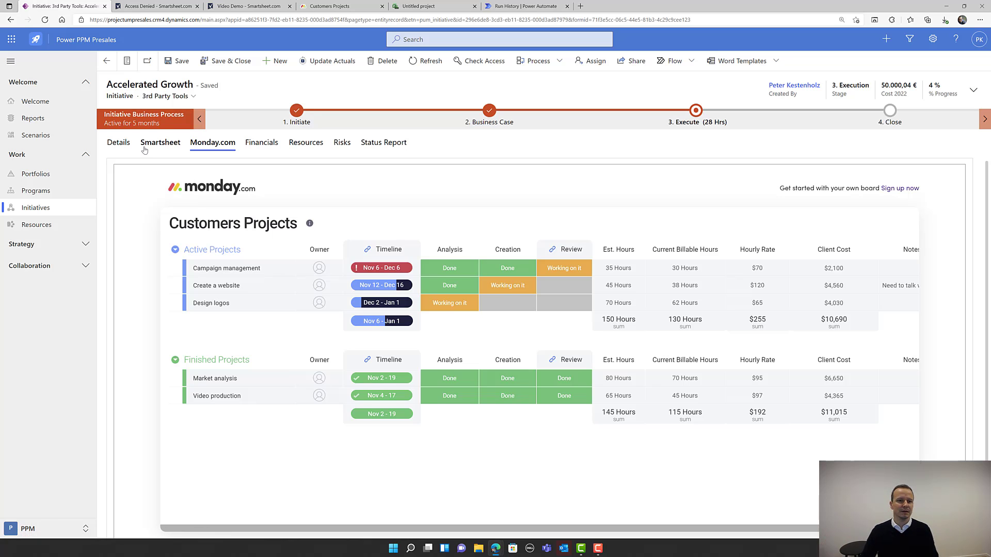
left_click(342, 142)
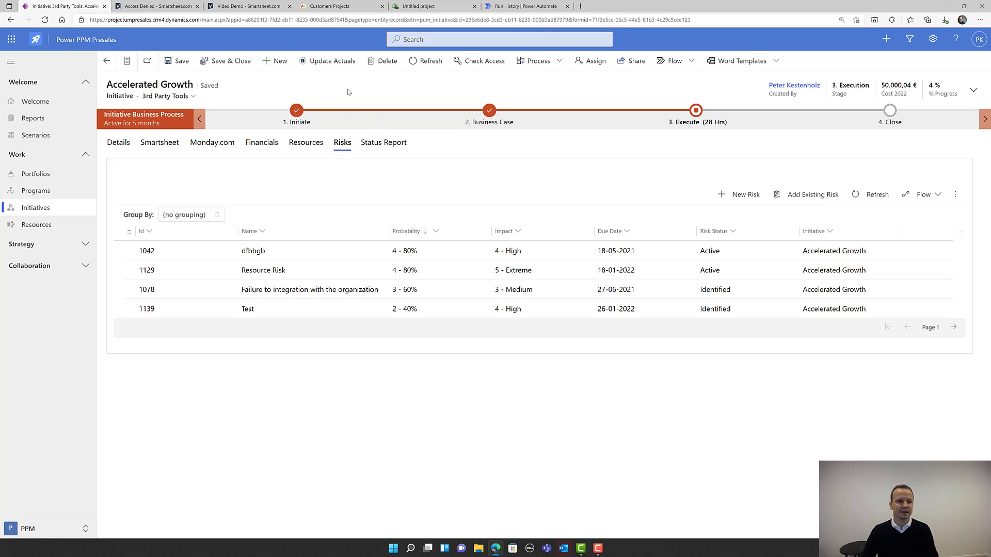
left_click(246, 147)
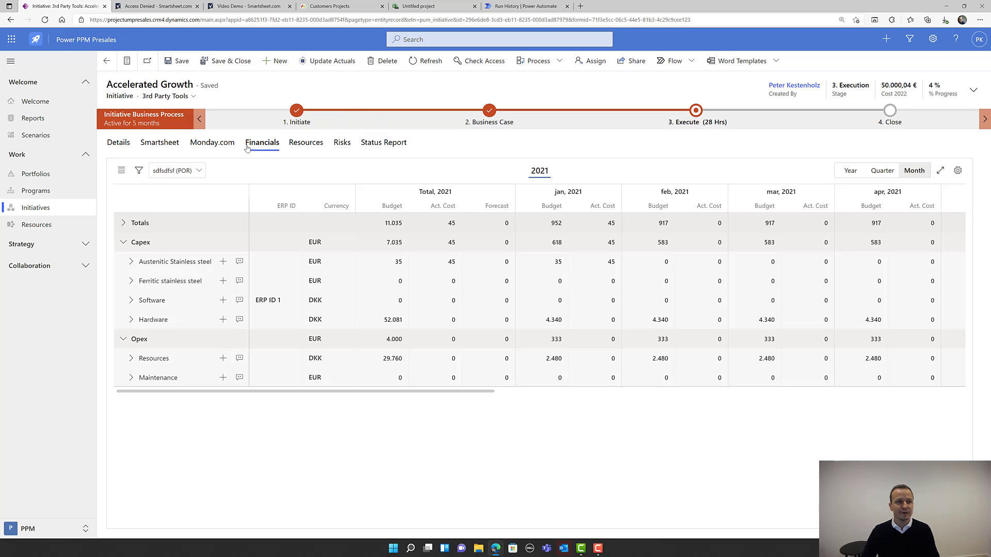
left_click(122, 148)
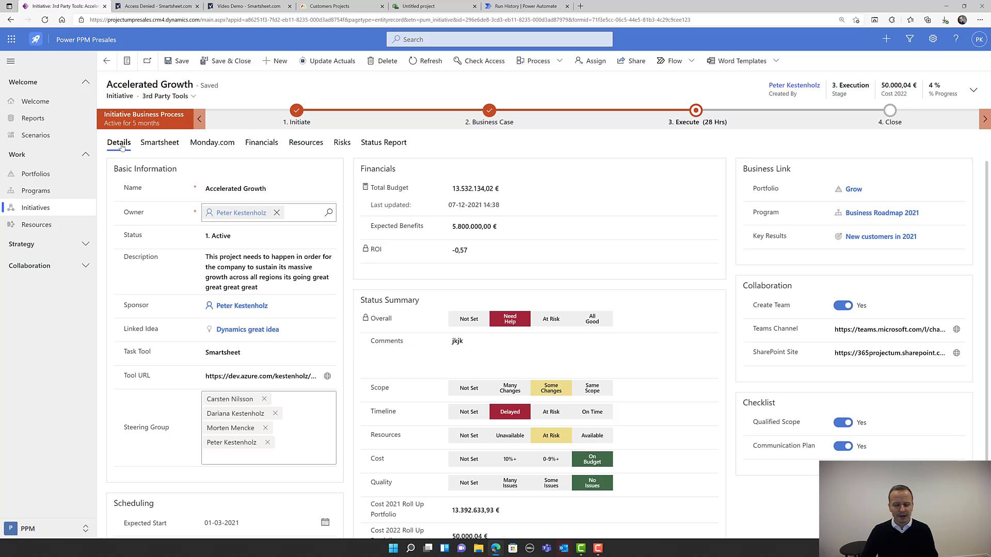
Step: Open the Grow portfolio and look through its list of initiatives and their task tools
left_click(44, 173)
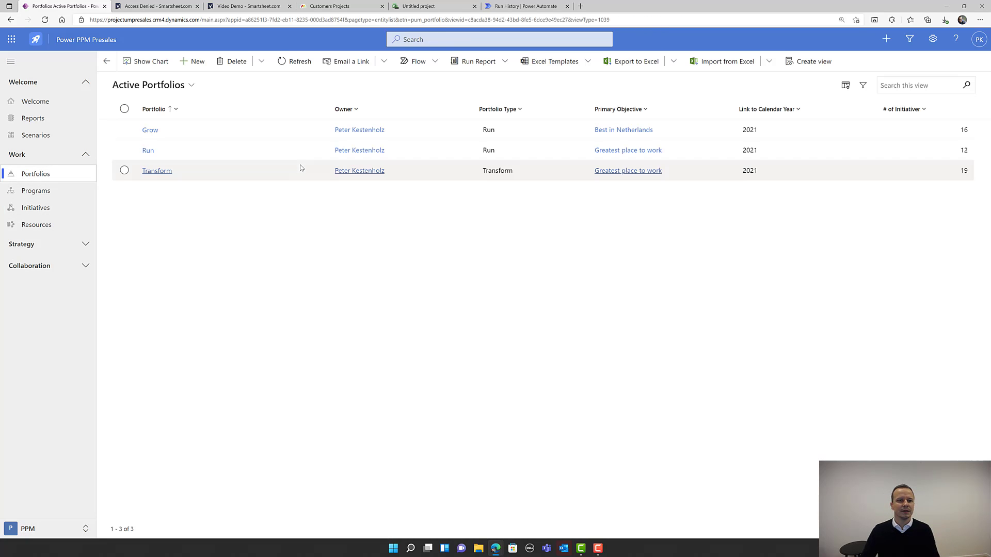
left_click(149, 132)
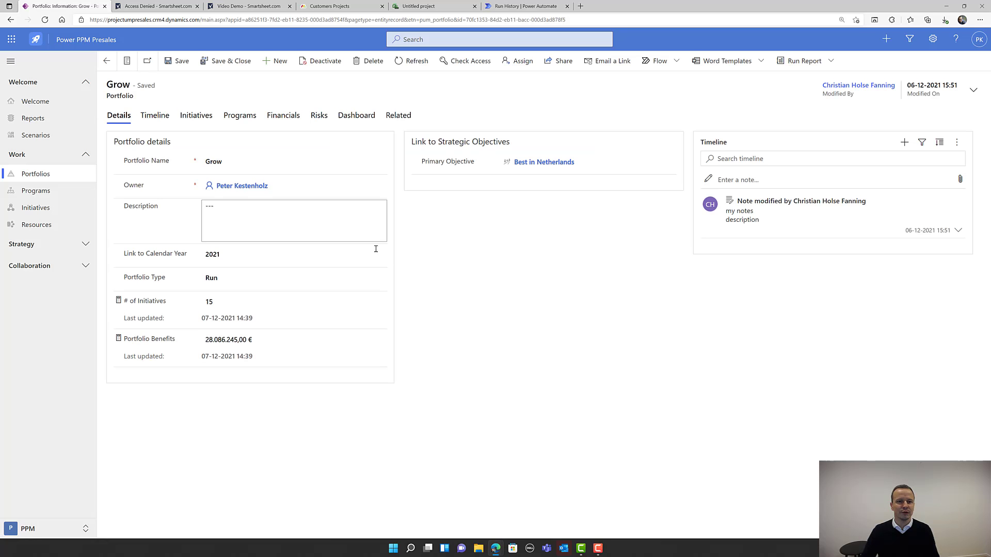
left_click(192, 117)
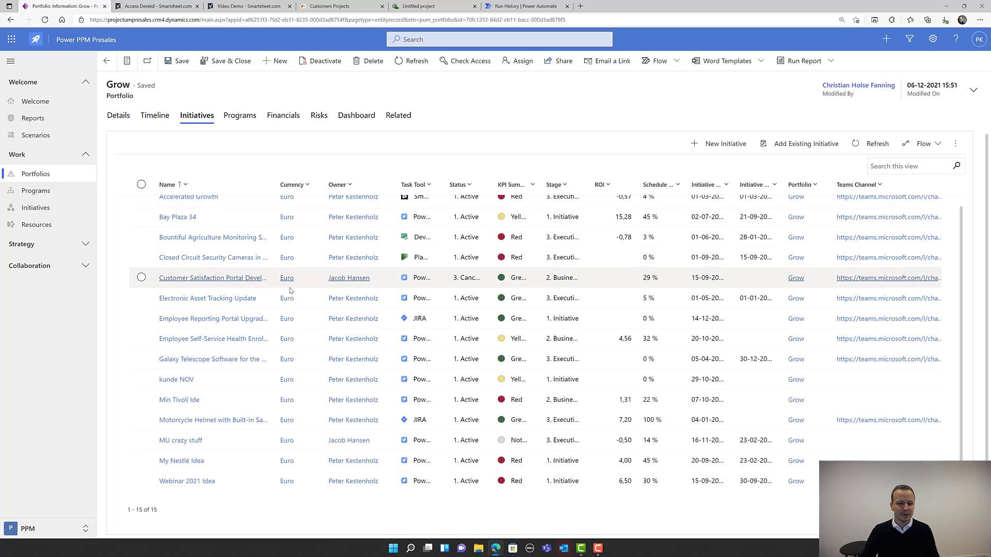
scroll(287, 388, "down", 1)
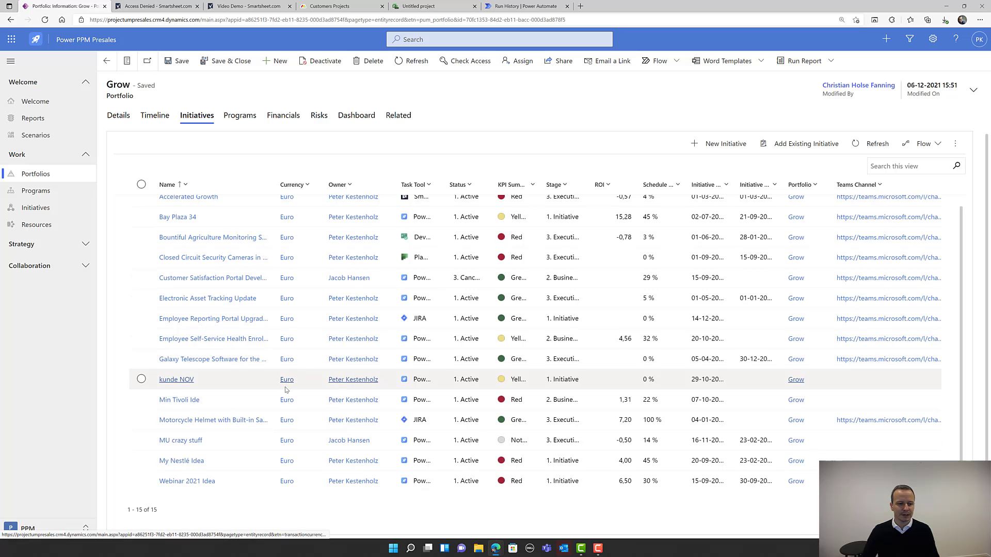
Step: Add the existing initiative Video Demo to the Grow portfolio and check it in the portfolio's initiatives list
scroll(309, 356, "up", 1)
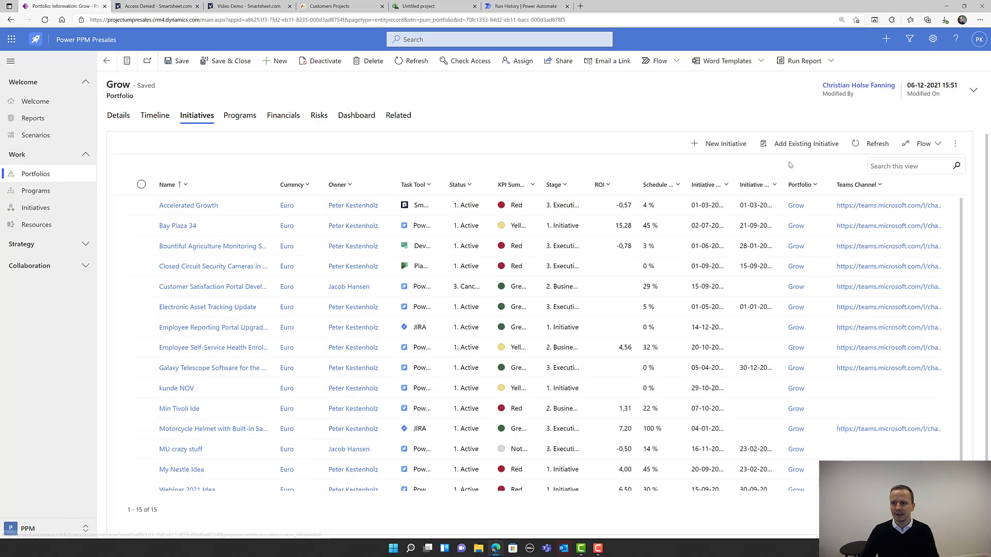
left_click(807, 146)
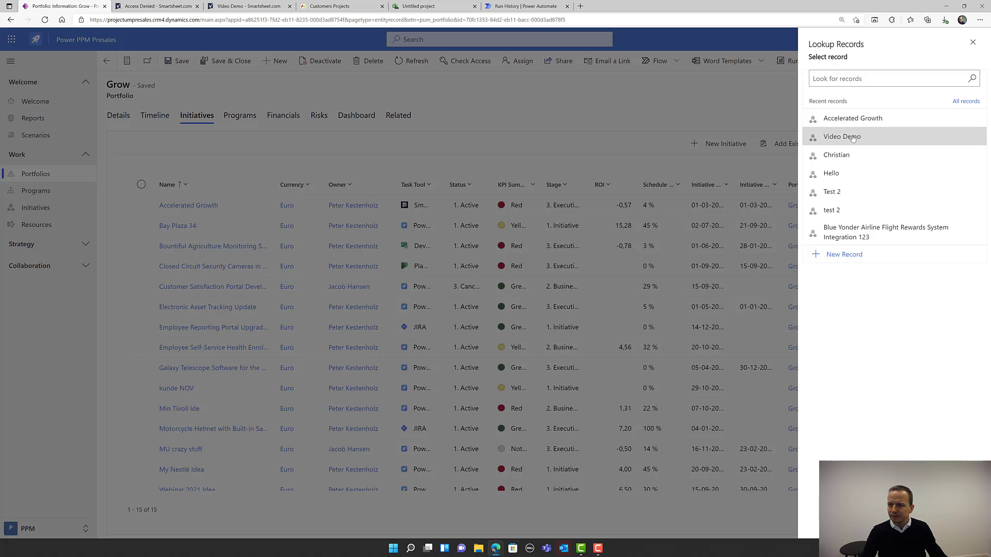
left_click(875, 136)
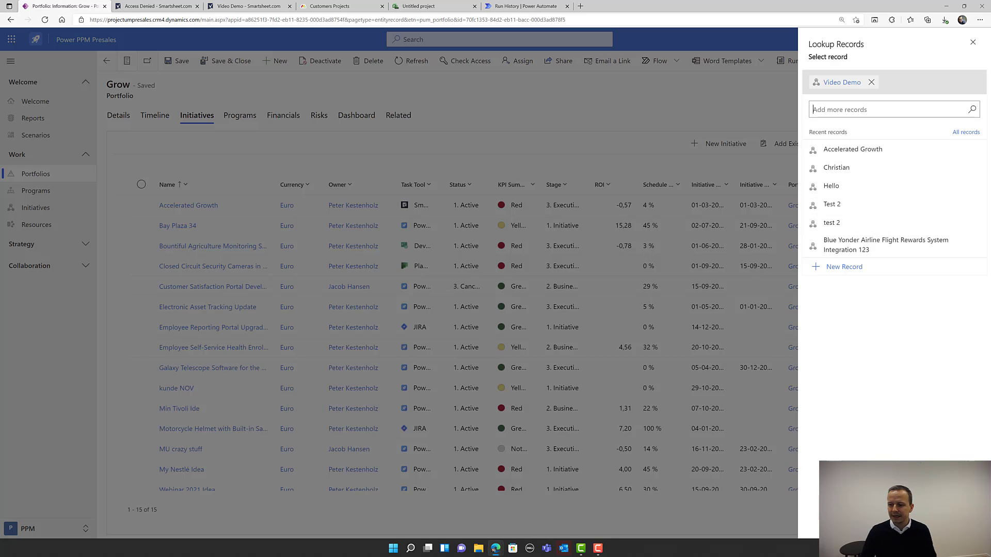
left_click(802, 522)
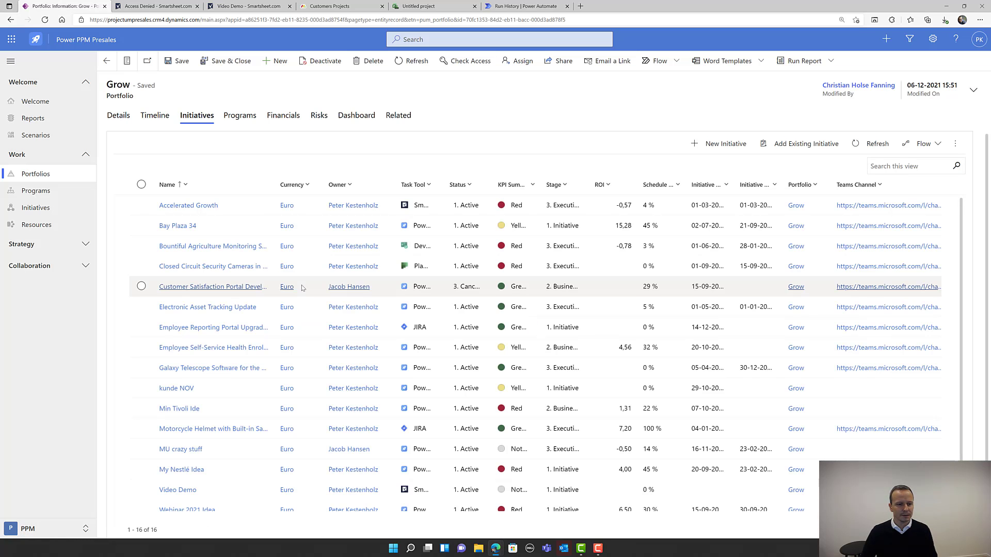
scroll(303, 292, "down", 1)
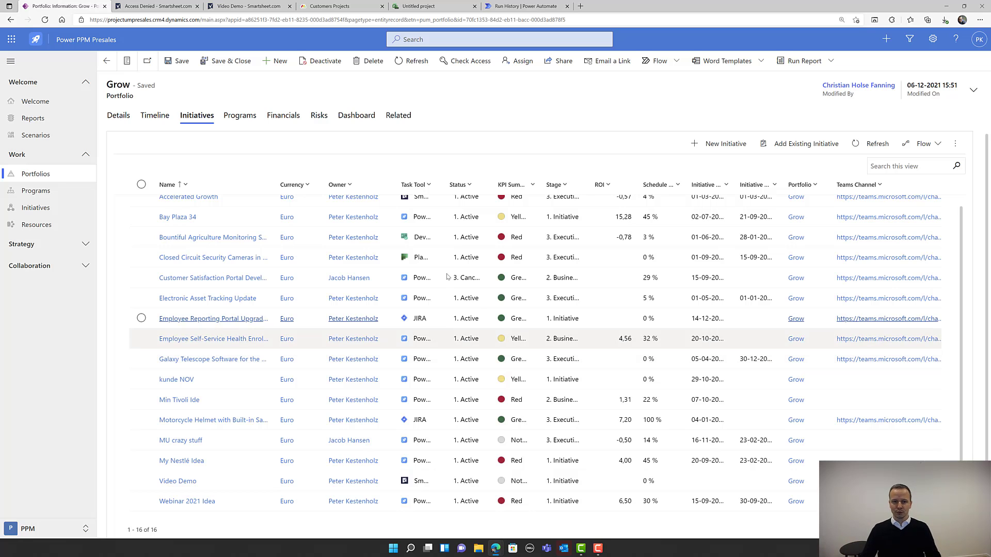
scroll(428, 269, "up", 1)
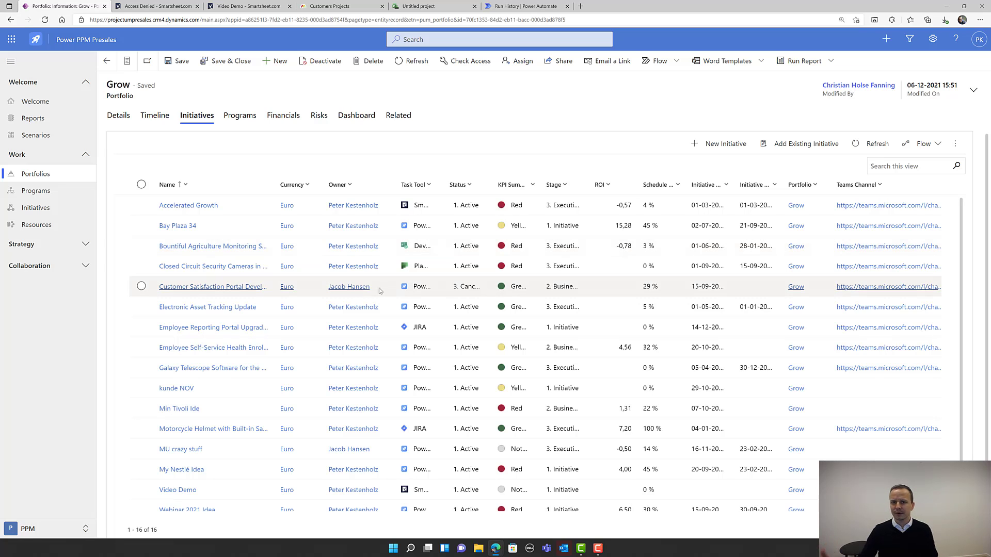
Step: Switch to the Microsoft Project board and move task 4 from In progress to Completed
left_click(419, 10)
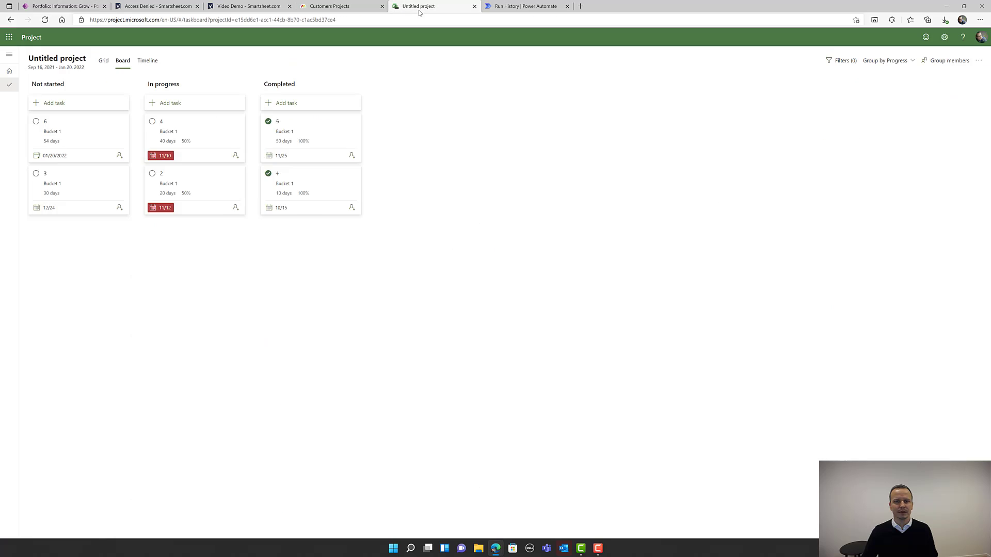
left_click_drag(182, 126, 359, 299)
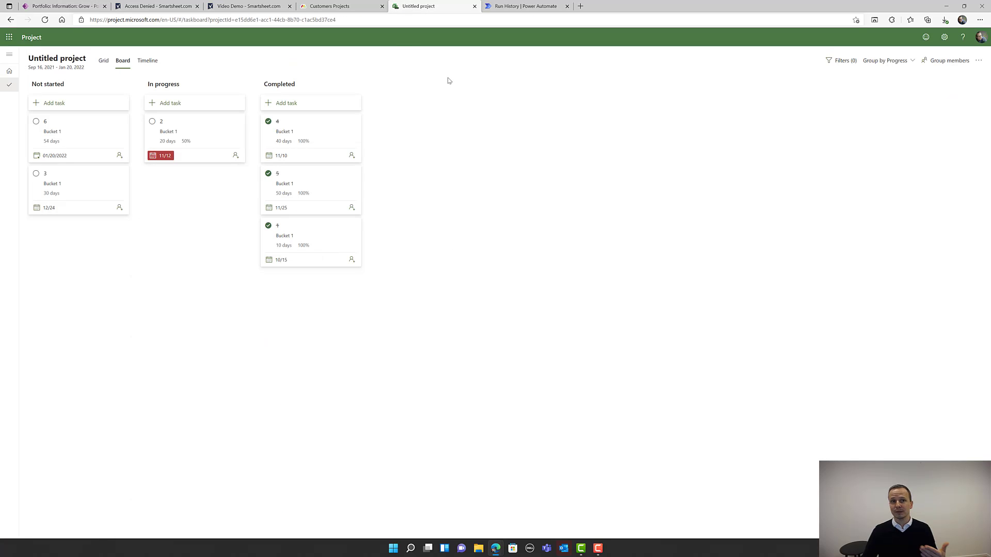
Step: Glance at the Monday.com Customers Projects board and the Video Demo sheet in Smartsheet, and return to the Grow portfolio in Power PPM
left_click(345, 9)
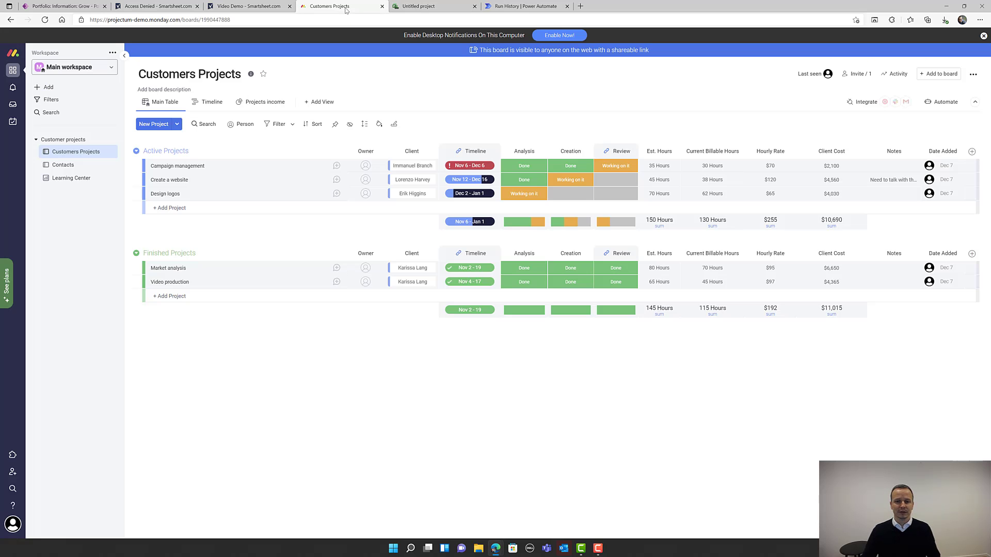
left_click(264, 8)
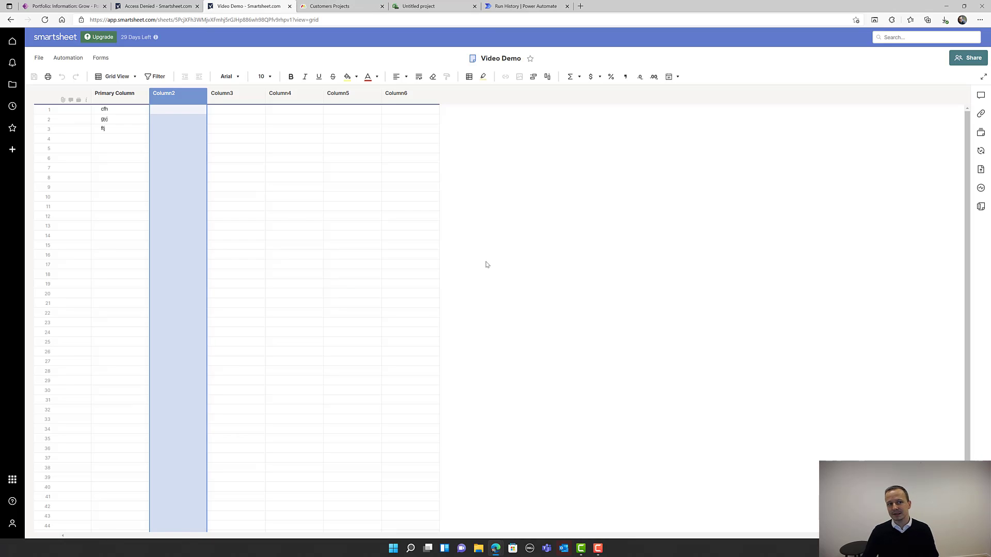
left_click(76, 8)
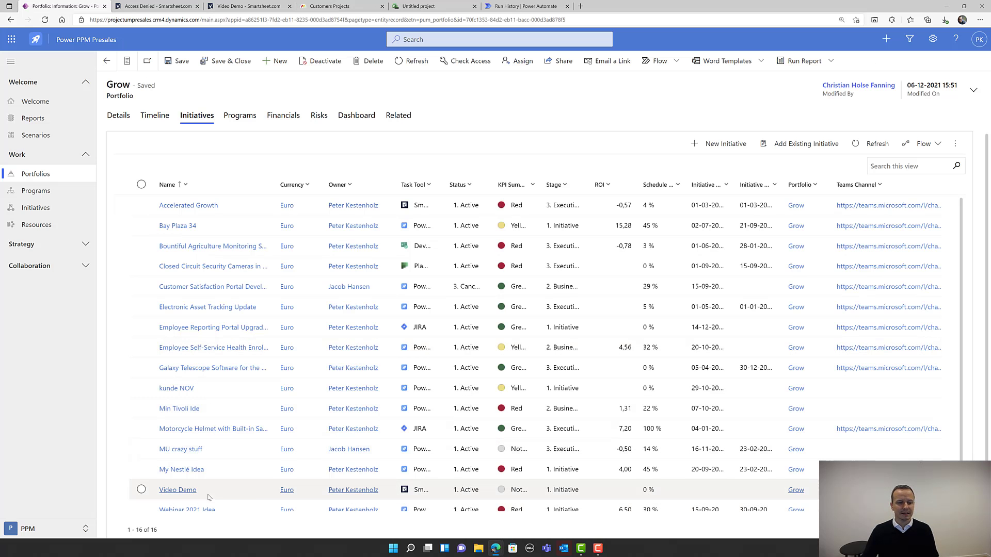
Step: Review the Video Demo initiative's embedded Smartsheet plan and its details, and open the Scenarios page
left_click(183, 491)
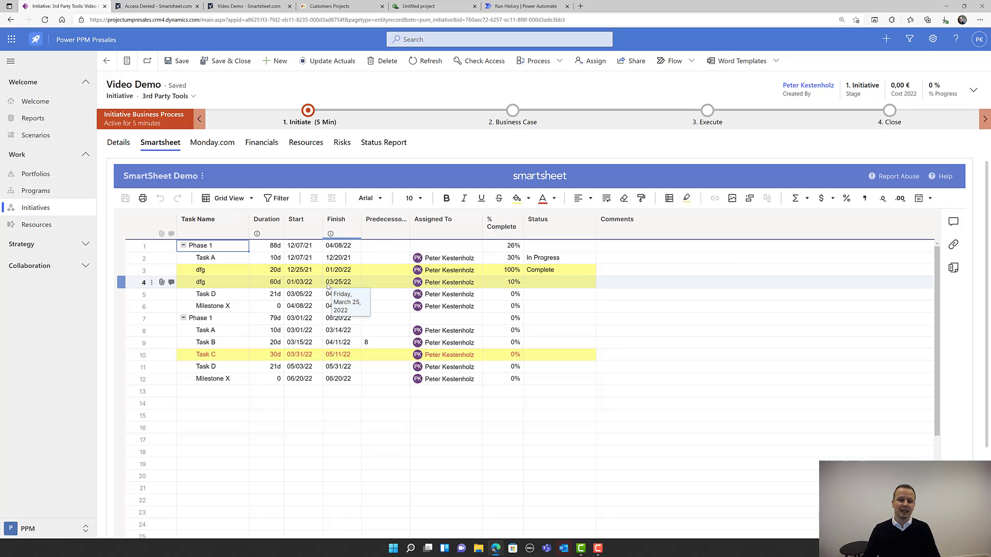
left_click(267, 295)
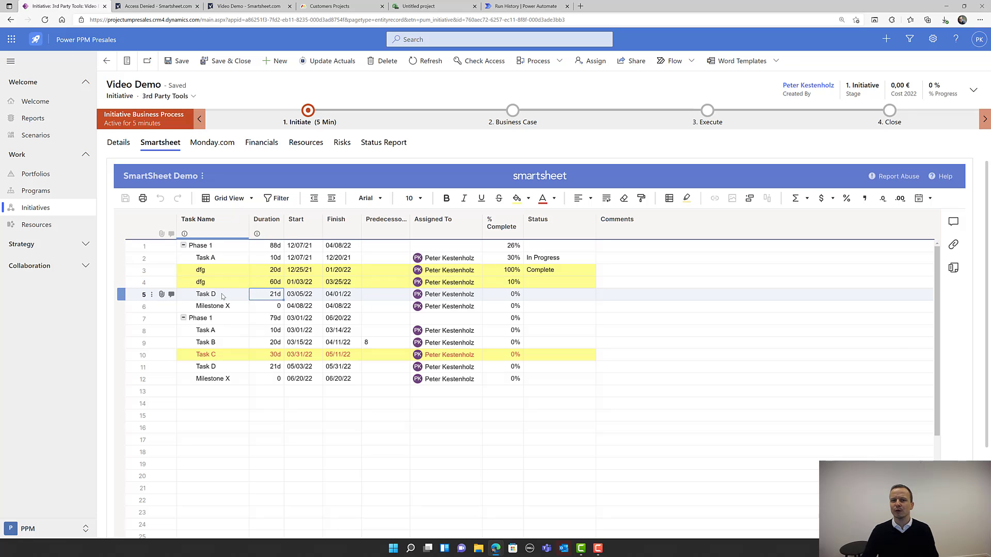
left_click(118, 143)
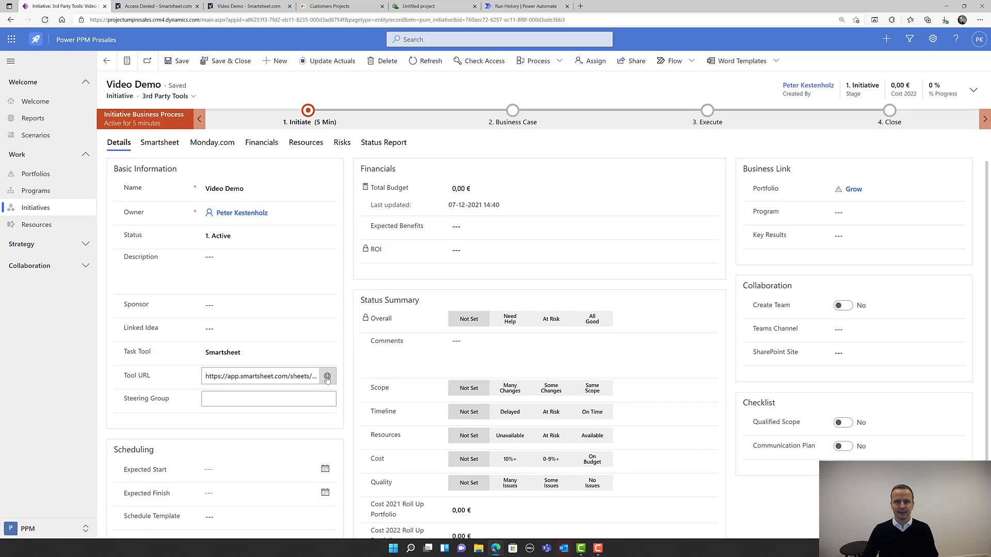
left_click(35, 135)
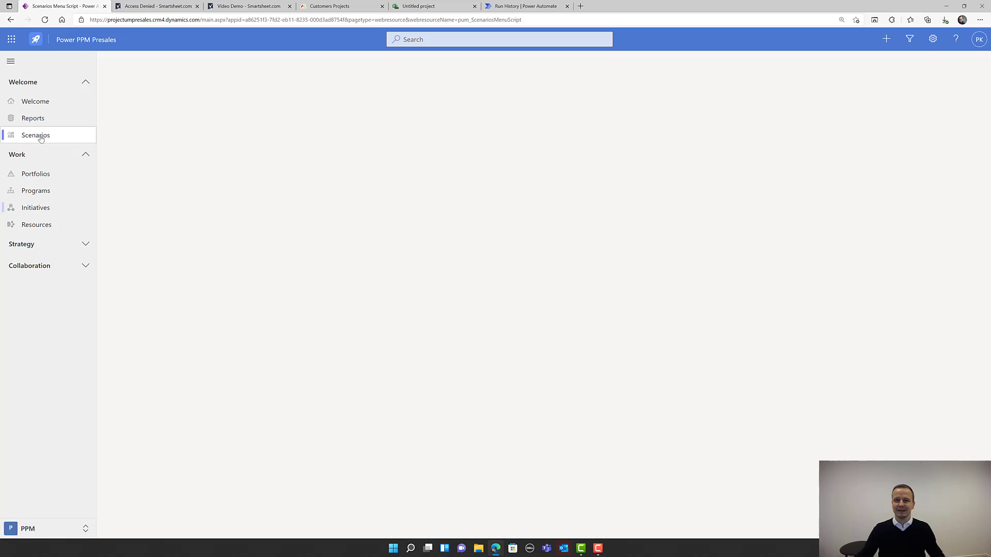